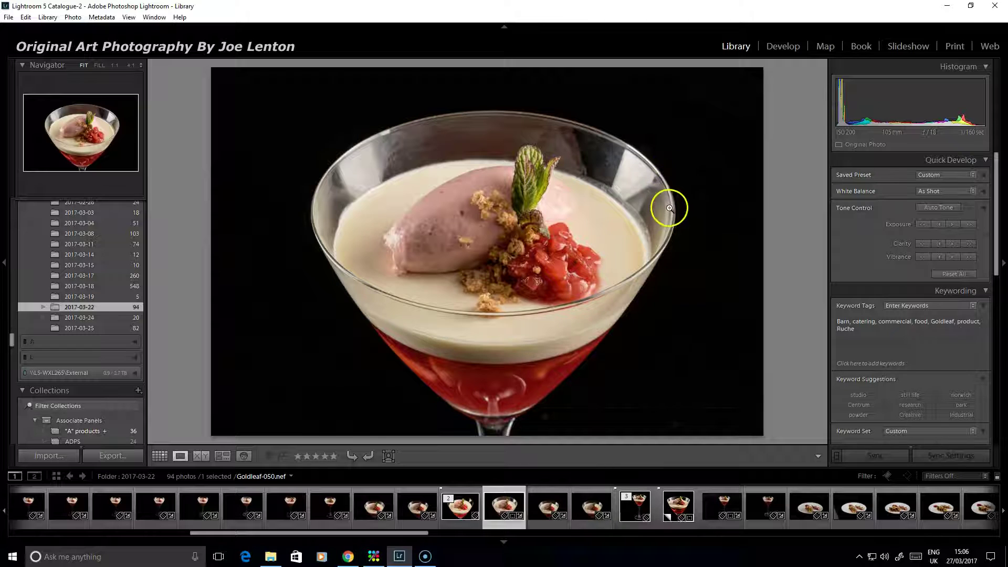
- Show the neighbouring Goldleaf-033.nef dessert photo in the Library
{"action": "left_click", "coordinate": [461, 525]}
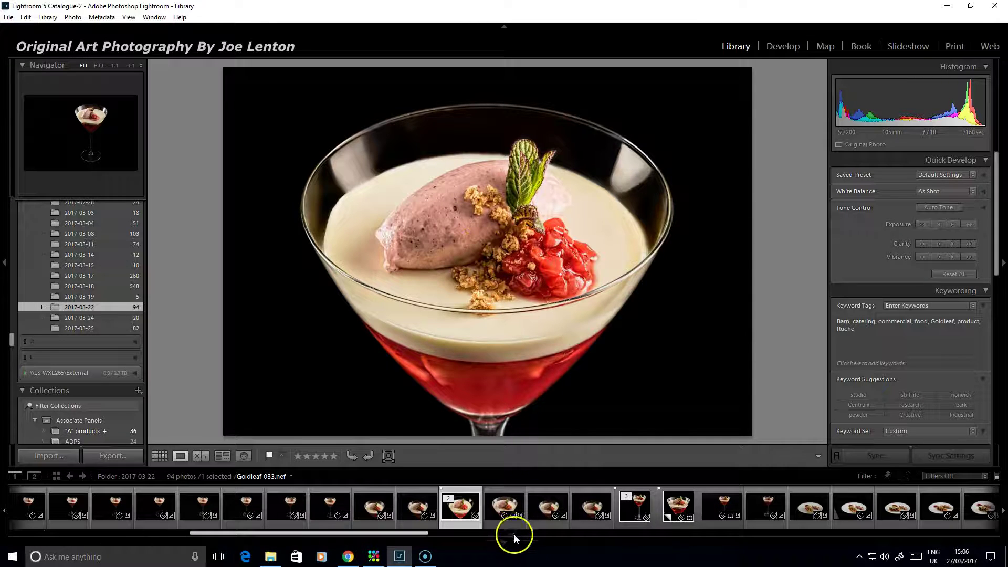
- Compare Goldleaf-050.nef with Goldleaf-050-Edit.tif, finishing on the original raw photo
{"action": "left_click", "coordinate": [504, 509]}
{"action": "left_click", "coordinate": [496, 506]}
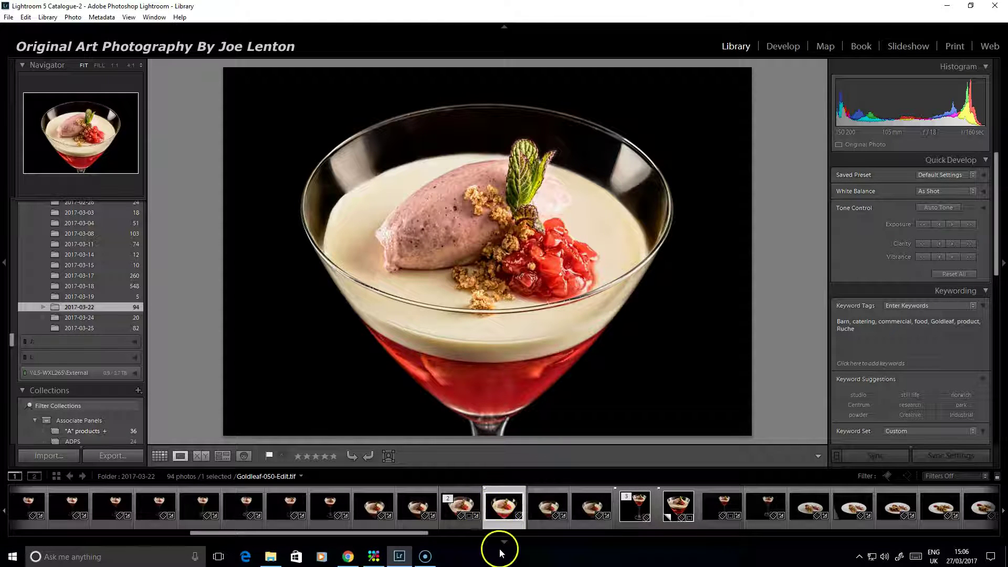
{"action": "key", "text": "ctrl+z"}
{"action": "key", "text": "ctrl+z"}
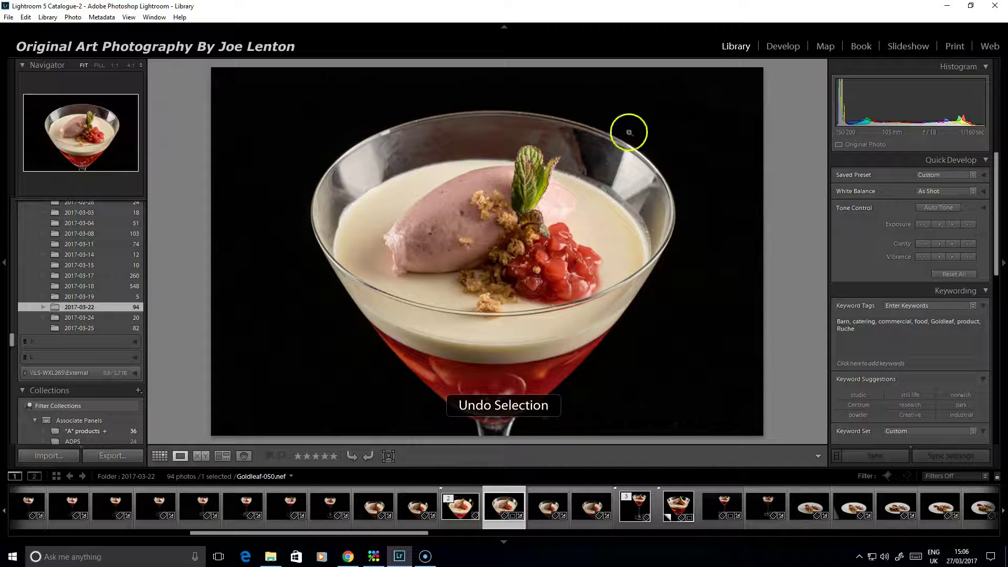
{"action": "left_click", "coordinate": [453, 505]}
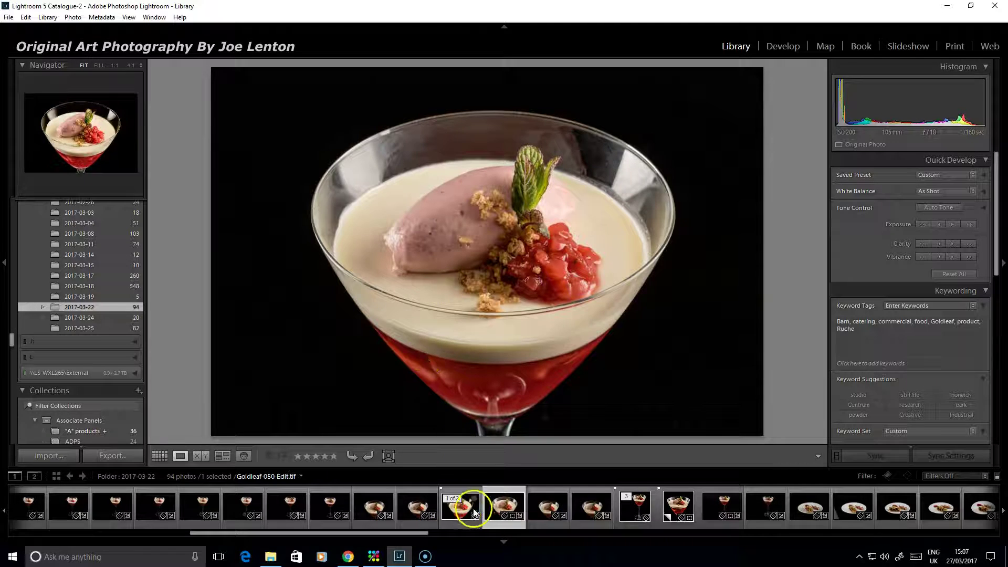
{"action": "left_click", "coordinate": [459, 517]}
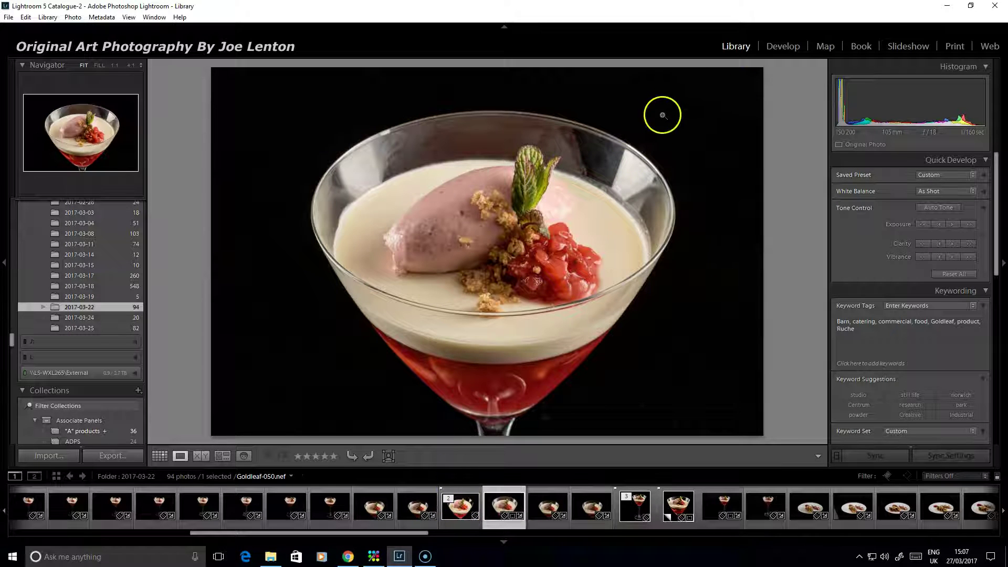
{"action": "left_click", "coordinate": [458, 521]}
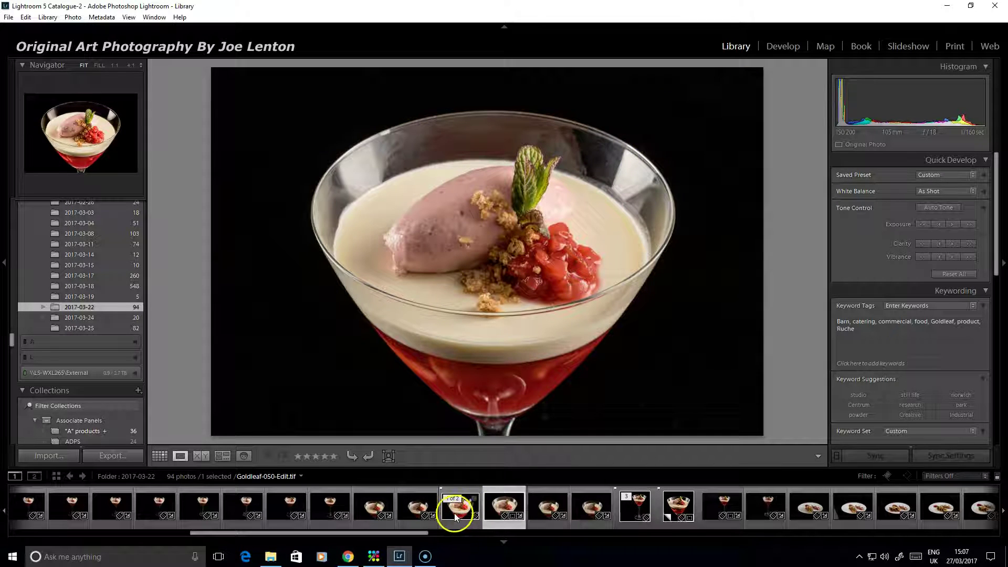
{"action": "left_click", "coordinate": [454, 517]}
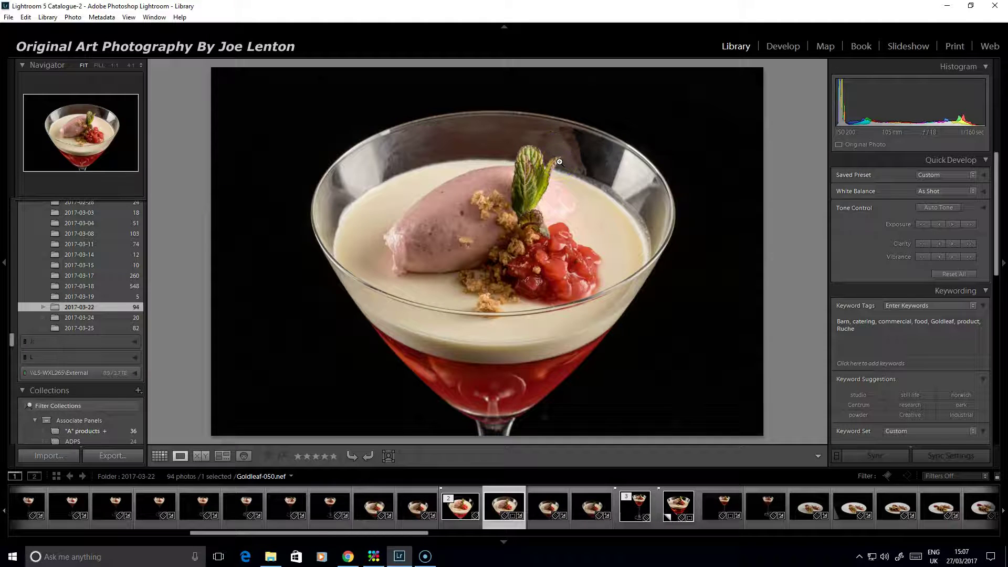
- Send Goldleaf-050.nef to Photoshop with Edit In > Edit in Adobe Photoshop CC 2017
{"action": "right_click", "coordinate": [429, 132]}
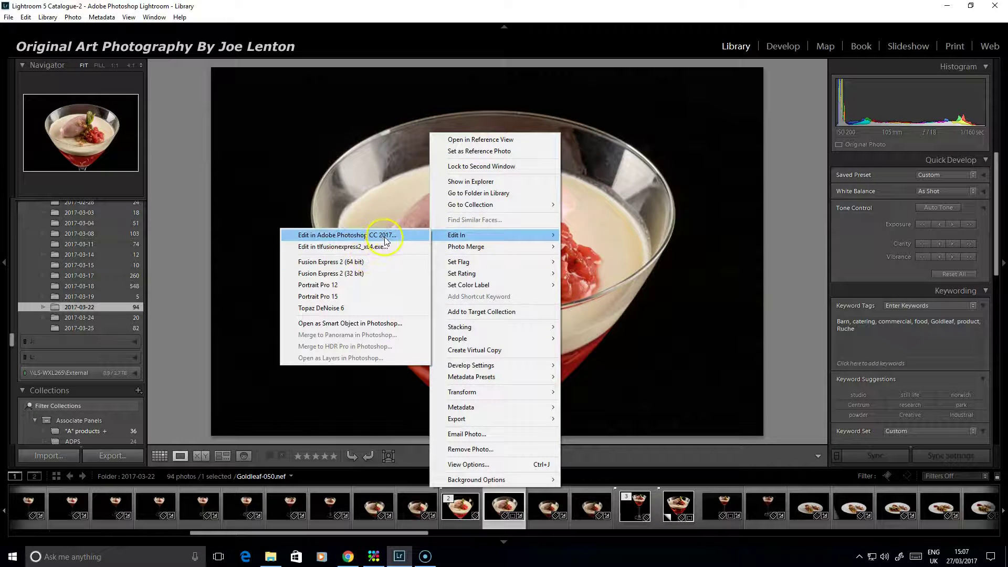
{"action": "left_click", "coordinate": [385, 240]}
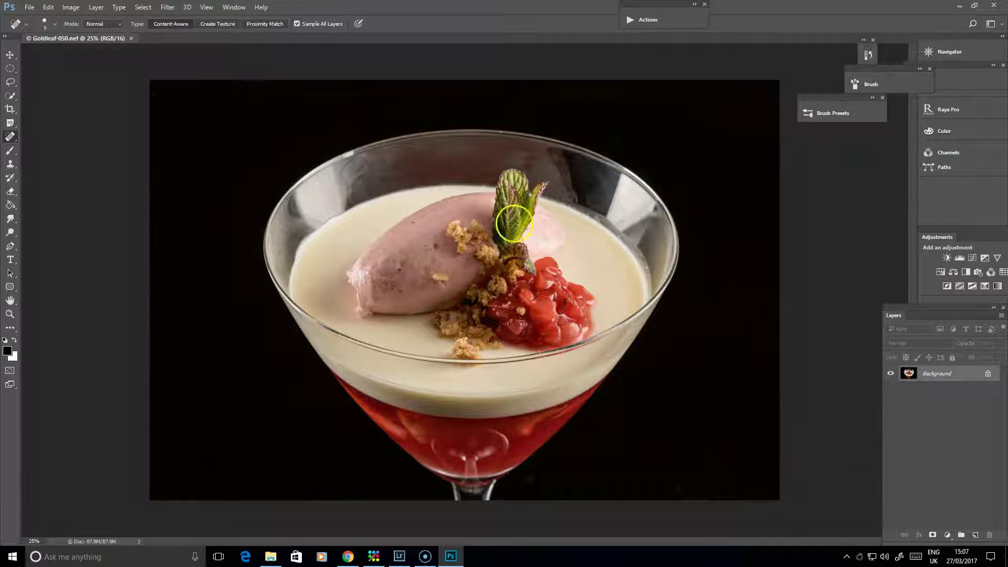
- Zoom to 50%, duplicate Background as Layer 1, and open Filter > Noise > Dust & Scratches
{"action": "key", "text": "ctrl+plus"}
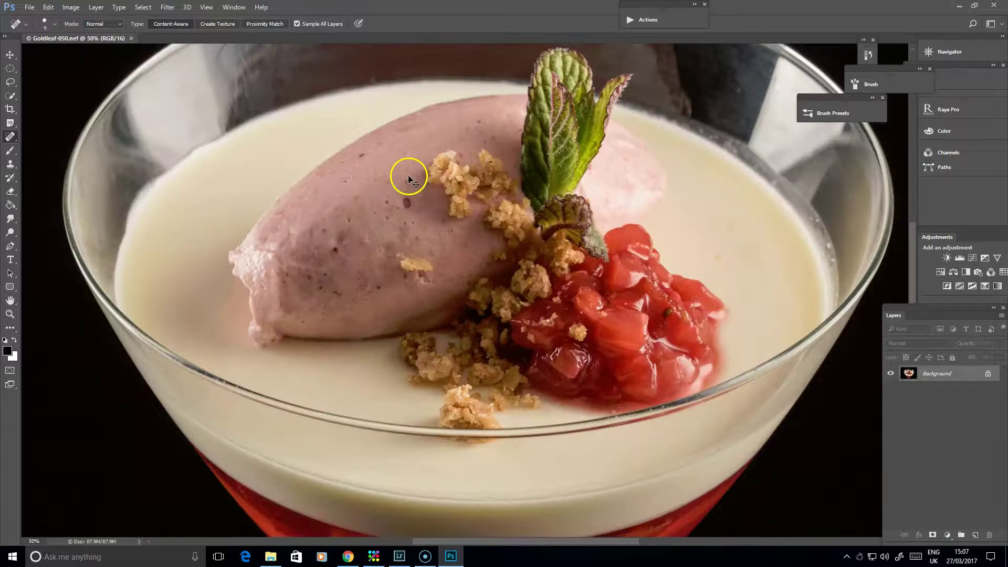
{"action": "scroll", "coordinate": [337, 153], "scroll_direction": "up", "scroll_amount": 5}
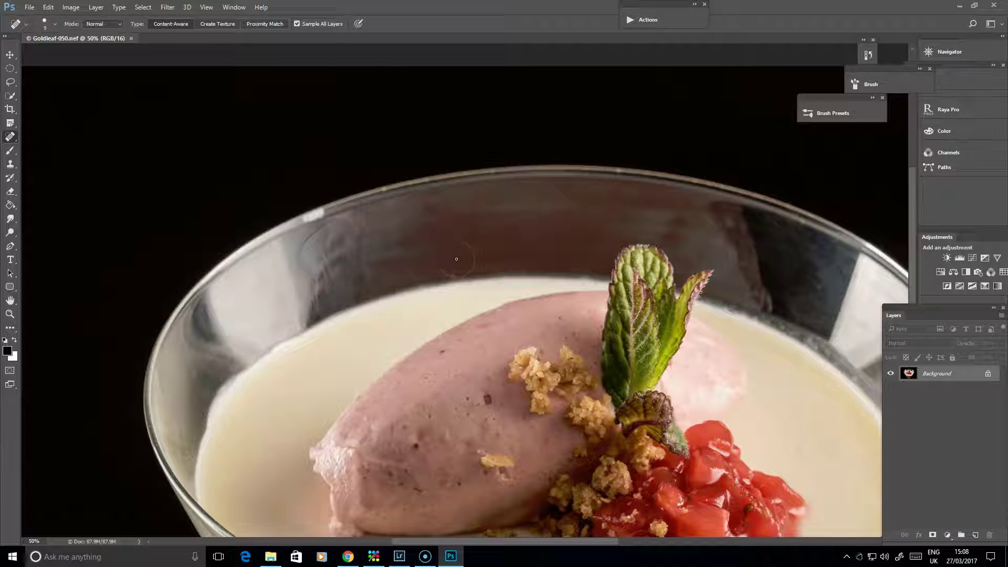
{"action": "key", "text": "ctrl+j"}
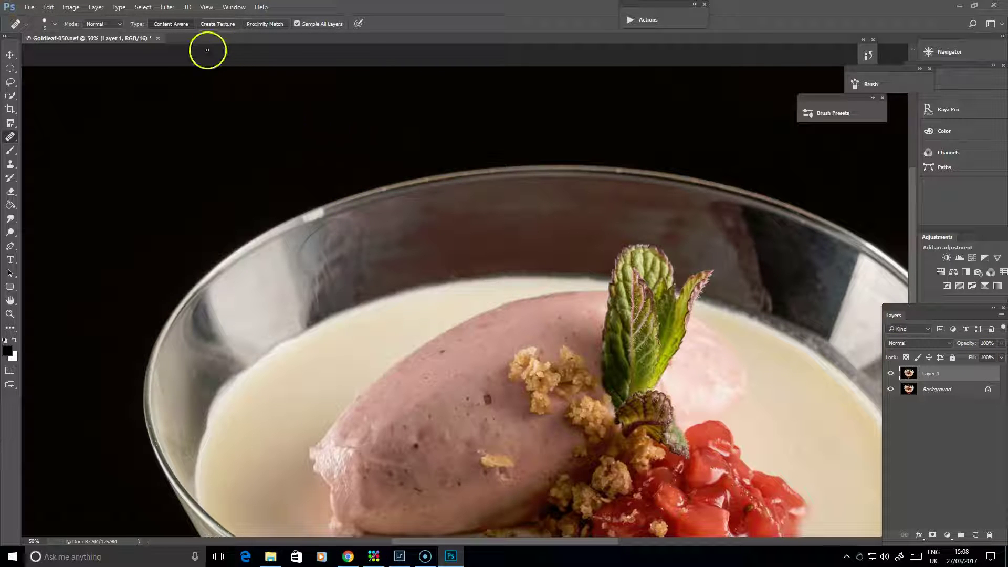
{"action": "left_click", "coordinate": [168, 7]}
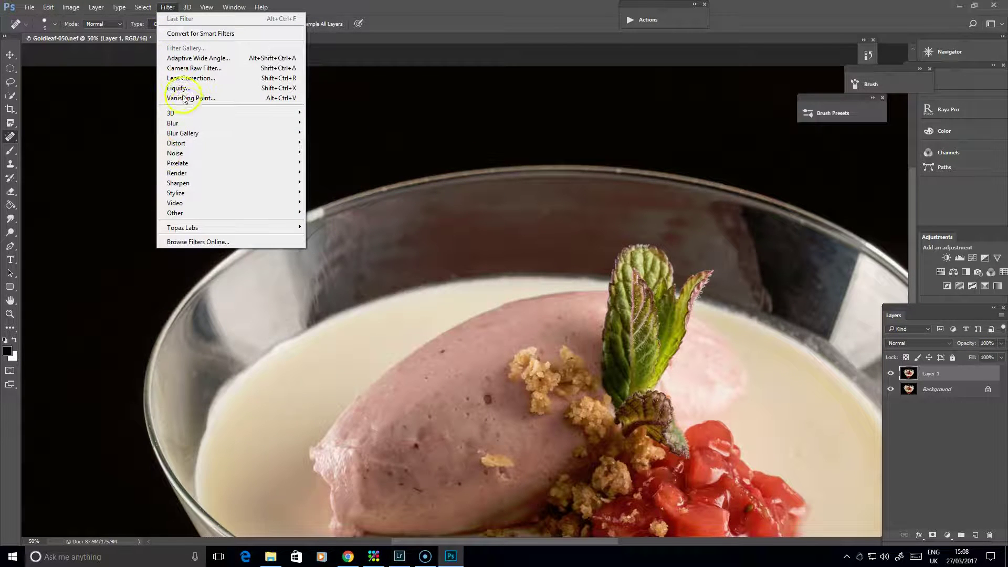
{"action": "mouse_move", "coordinate": [201, 156]}
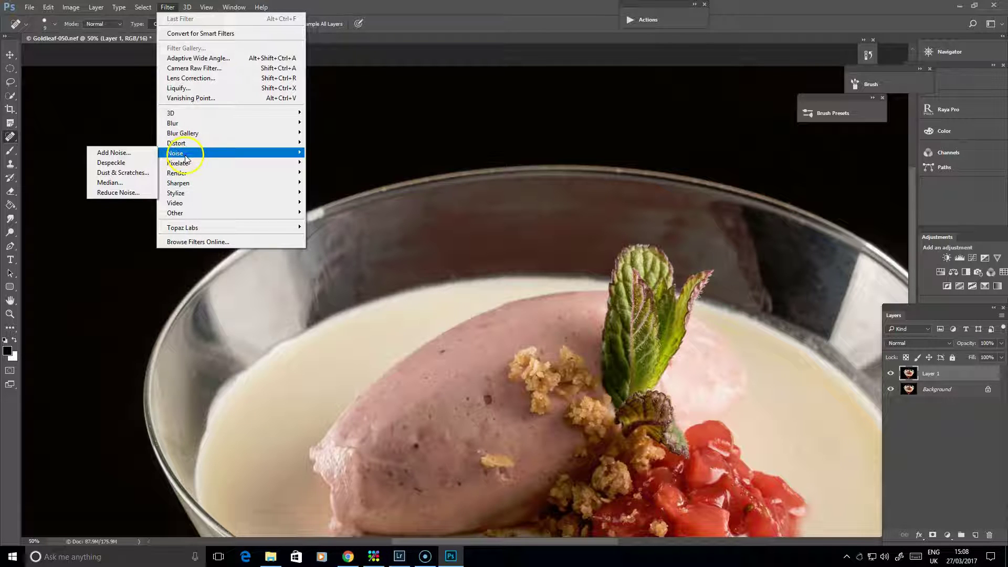
{"action": "left_click", "coordinate": [143, 173]}
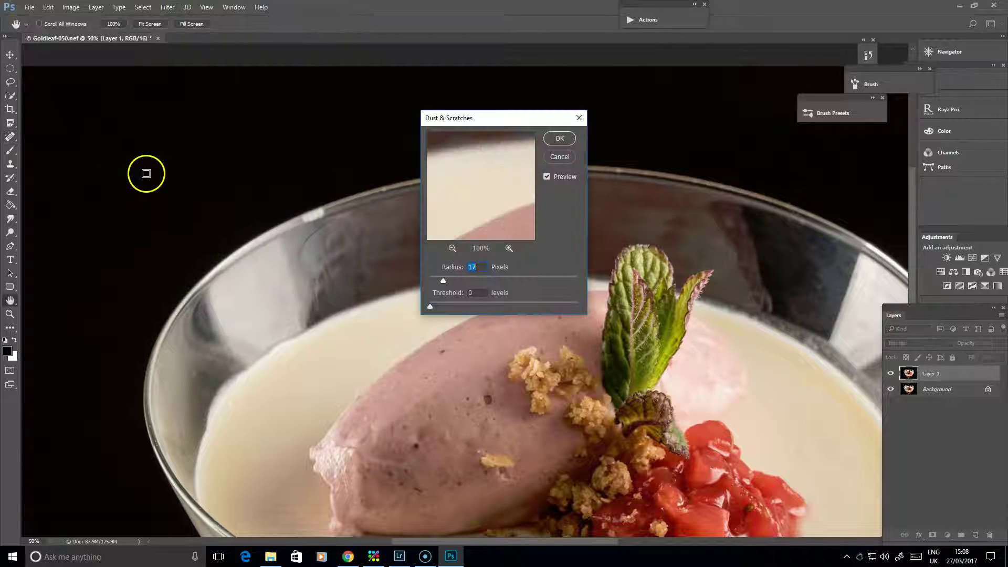
- Apply Dust & Scratches to Layer 1 at Radius 39 pixels and Threshold 0
{"action": "left_click_drag", "start_coordinate": [514, 121], "coordinate": [659, 154]}
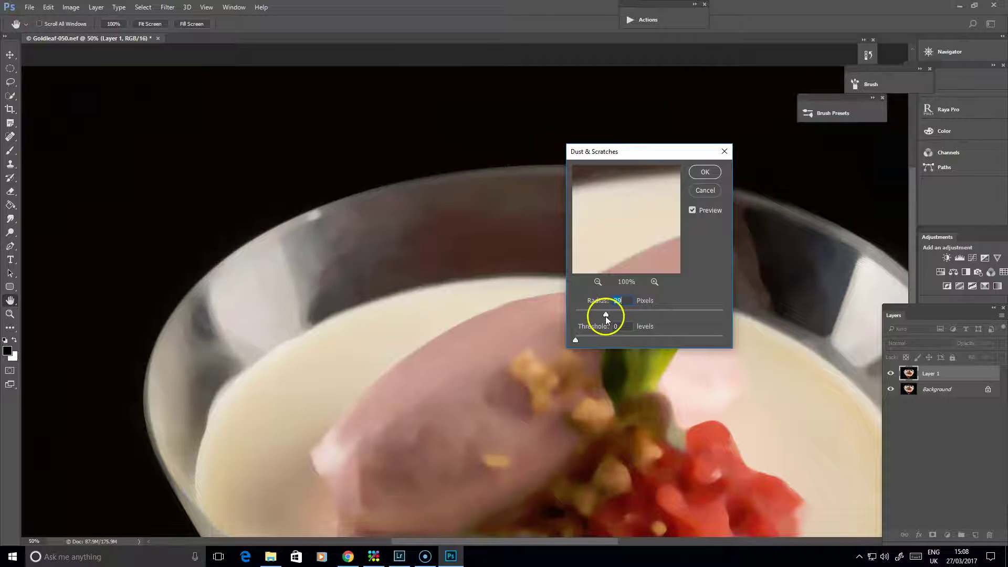
{"action": "left_click", "coordinate": [606, 314]}
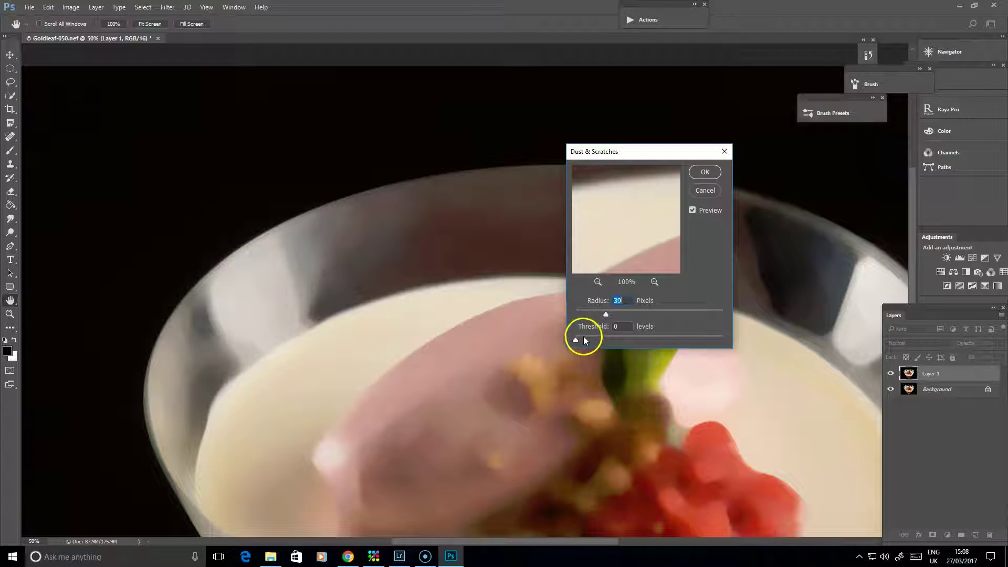
{"action": "mouse_move", "coordinate": [584, 337]}
{"action": "left_mouse_down"}
{"action": "mouse_move", "coordinate": [597, 337]}
{"action": "mouse_move", "coordinate": [576, 338]}
{"action": "left_mouse_up"}
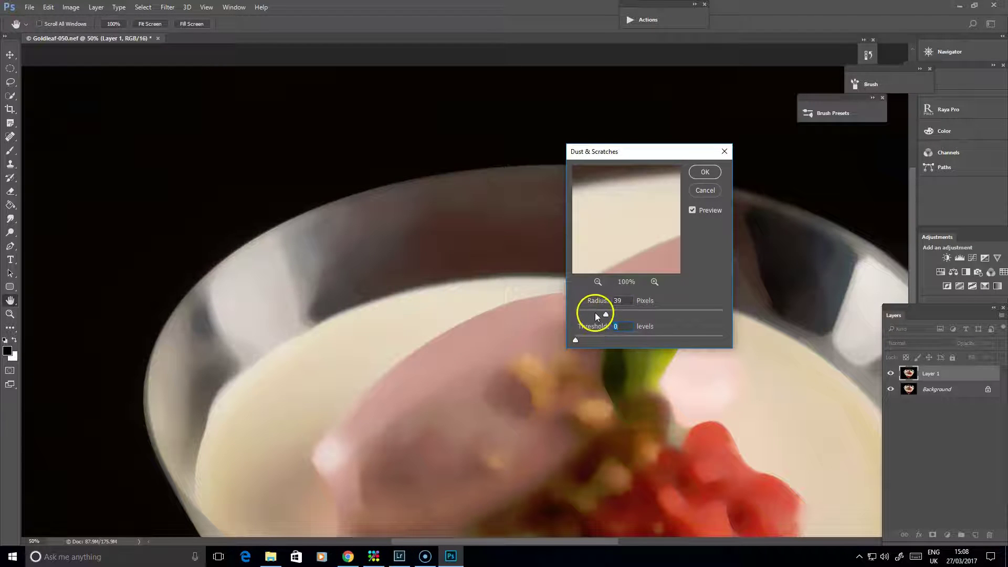
{"action": "left_click", "coordinate": [593, 314]}
{"action": "left_click", "coordinate": [601, 314]}
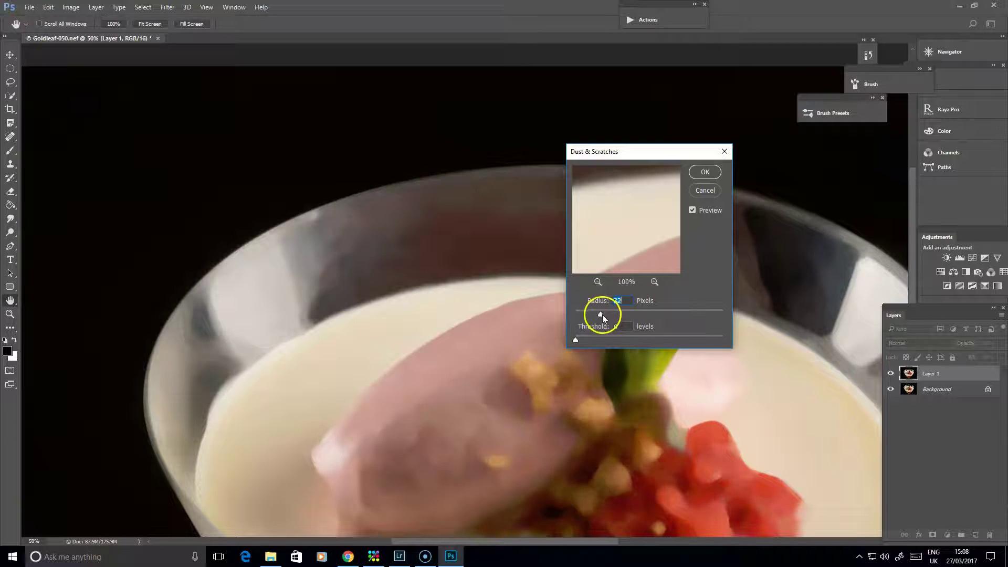
{"action": "left_click", "coordinate": [606, 314]}
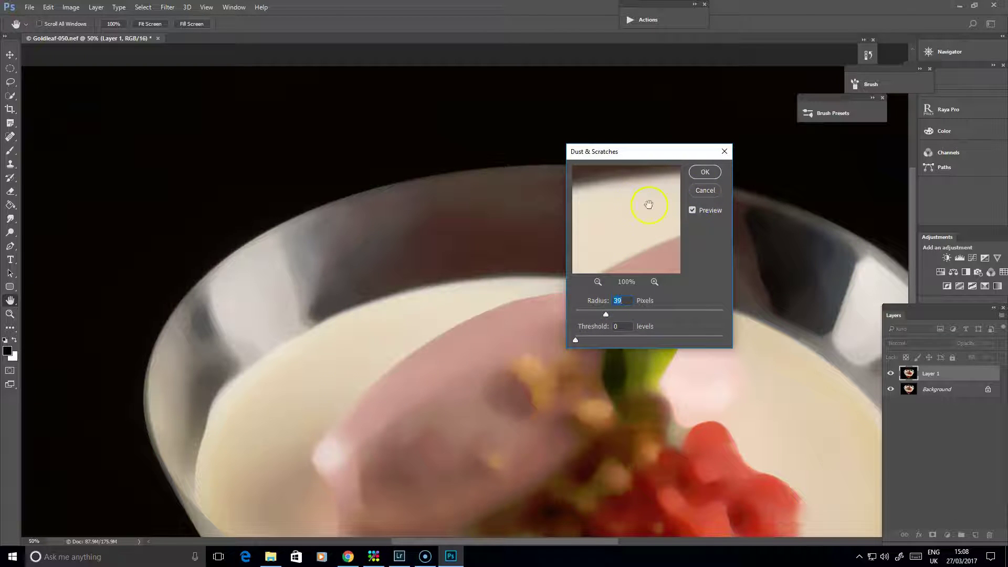
{"action": "left_click", "coordinate": [706, 173]}
{"action": "key", "text": "j"}
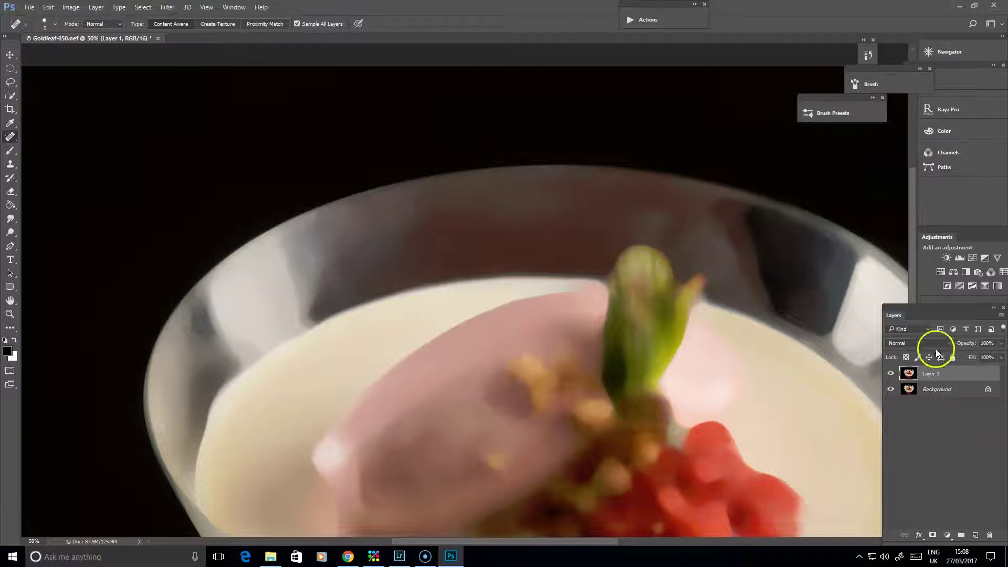
- Add a black layer mask to Layer 1 and pick a 175-pixel brush
{"action": "key", "text": "alt"}
{"action": "left_click", "coordinate": [933, 535], "text": "alt"}
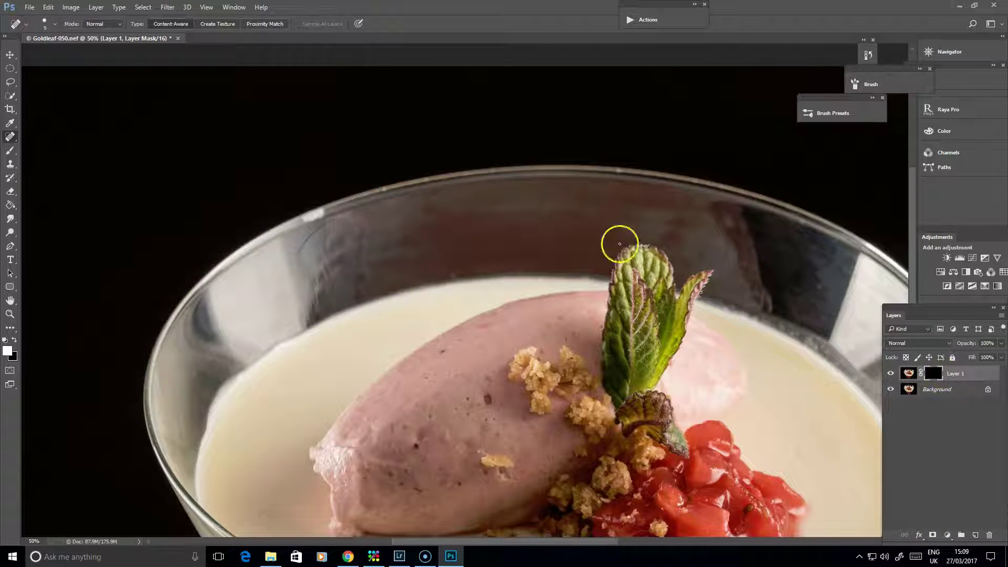
{"action": "left_click_drag", "start_coordinate": [592, 431], "coordinate": [544, 361]}
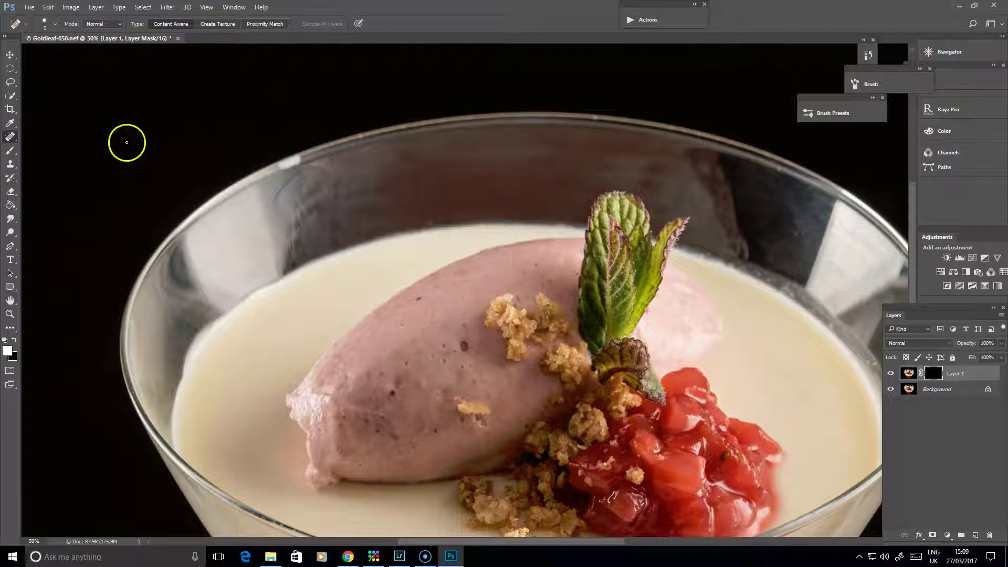
{"action": "key", "text": "b"}
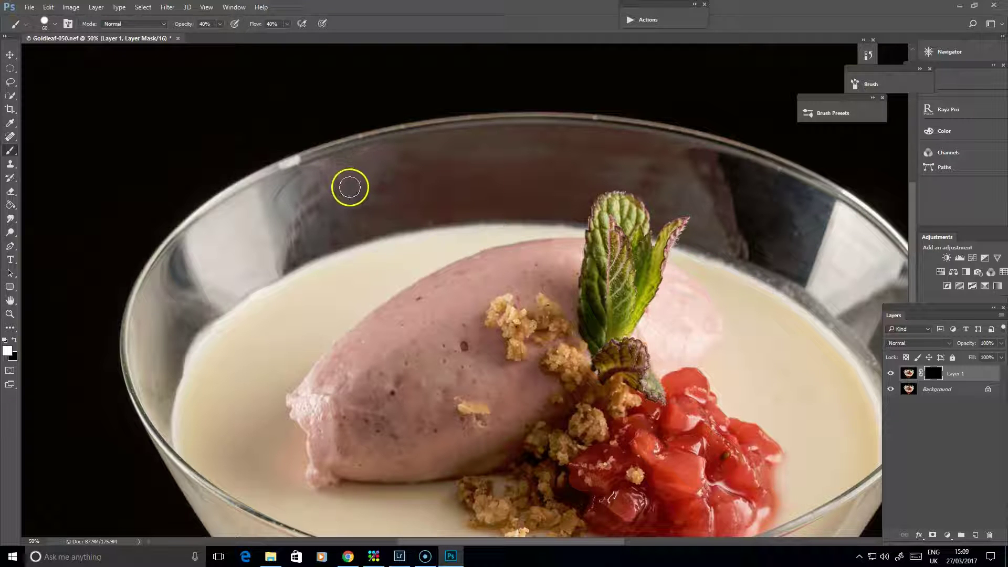
{"action": "key", "text": "bracketright"}
{"action": "key", "text": "bracketright"}
{"action": "key", "text": "bracketright"}
{"action": "key", "text": "bracketright"}
{"action": "key", "text": "bracketright"}
{"action": "key", "text": "bracketright"}
{"action": "key", "text": "bracketright"}
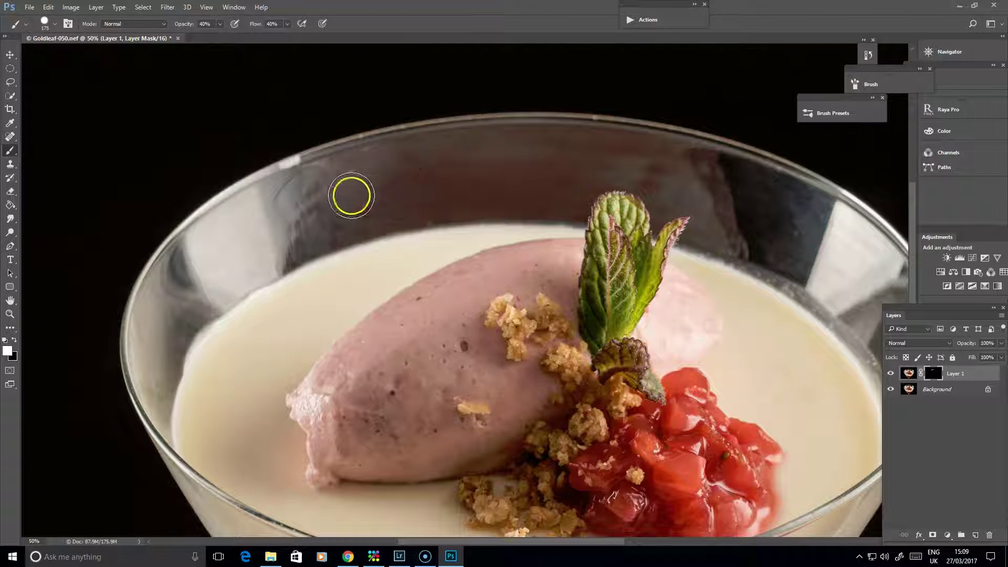
- Paint the smoothing back along the left and right glass rims, then set a 90-pixel black brush
{"action": "mouse_move", "coordinate": [351, 195]}
{"action": "left_mouse_down"}
{"action": "mouse_move", "coordinate": [314, 206]}
{"action": "mouse_move", "coordinate": [413, 136]}
{"action": "mouse_move", "coordinate": [369, 180]}
{"action": "left_mouse_up"}
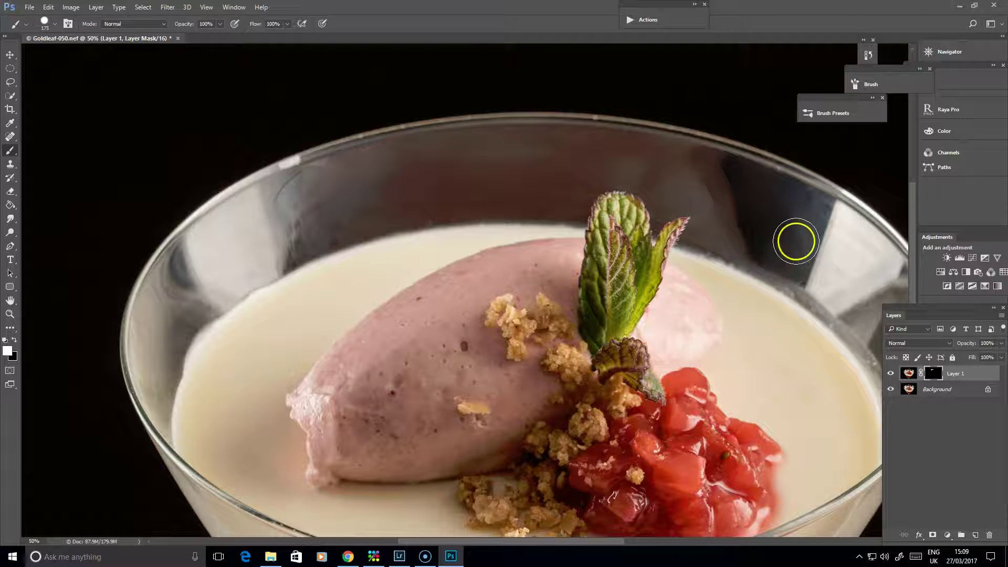
{"action": "mouse_move", "coordinate": [838, 280]}
{"action": "left_mouse_down"}
{"action": "mouse_move", "coordinate": [799, 244]}
{"action": "mouse_move", "coordinate": [712, 198]}
{"action": "mouse_move", "coordinate": [533, 158]}
{"action": "mouse_move", "coordinate": [444, 176]}
{"action": "mouse_move", "coordinate": [479, 188]}
{"action": "mouse_move", "coordinate": [431, 202]}
{"action": "mouse_move", "coordinate": [271, 218]}
{"action": "mouse_move", "coordinate": [314, 224]}
{"action": "mouse_move", "coordinate": [318, 237]}
{"action": "mouse_move", "coordinate": [206, 274]}
{"action": "mouse_move", "coordinate": [150, 332]}
{"action": "mouse_move", "coordinate": [153, 397]}
{"action": "mouse_move", "coordinate": [179, 295]}
{"action": "mouse_move", "coordinate": [200, 276]}
{"action": "mouse_move", "coordinate": [219, 290]}
{"action": "mouse_move", "coordinate": [307, 215]}
{"action": "mouse_move", "coordinate": [339, 171]}
{"action": "mouse_move", "coordinate": [360, 166]}
{"action": "mouse_move", "coordinate": [223, 231]}
{"action": "mouse_move", "coordinate": [167, 277]}
{"action": "mouse_move", "coordinate": [238, 288]}
{"action": "left_mouse_up"}
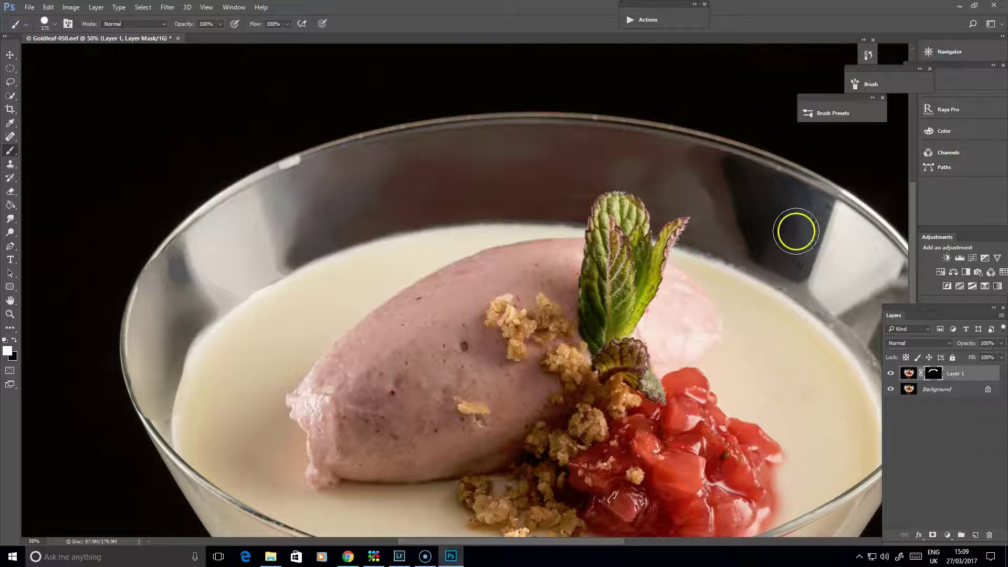
{"action": "mouse_move", "coordinate": [796, 227]}
{"action": "left_mouse_down"}
{"action": "mouse_move", "coordinate": [801, 268]}
{"action": "mouse_move", "coordinate": [731, 243]}
{"action": "mouse_move", "coordinate": [817, 287]}
{"action": "mouse_move", "coordinate": [798, 270]}
{"action": "mouse_move", "coordinate": [686, 236]}
{"action": "left_mouse_up"}
{"action": "mouse_move", "coordinate": [667, 271]}
{"action": "left_mouse_down"}
{"action": "mouse_move", "coordinate": [680, 314]}
{"action": "mouse_move", "coordinate": [684, 216]}
{"action": "mouse_move", "coordinate": [589, 126]}
{"action": "mouse_move", "coordinate": [615, 149]}
{"action": "mouse_move", "coordinate": [616, 136]}
{"action": "mouse_move", "coordinate": [673, 193]}
{"action": "left_mouse_up"}
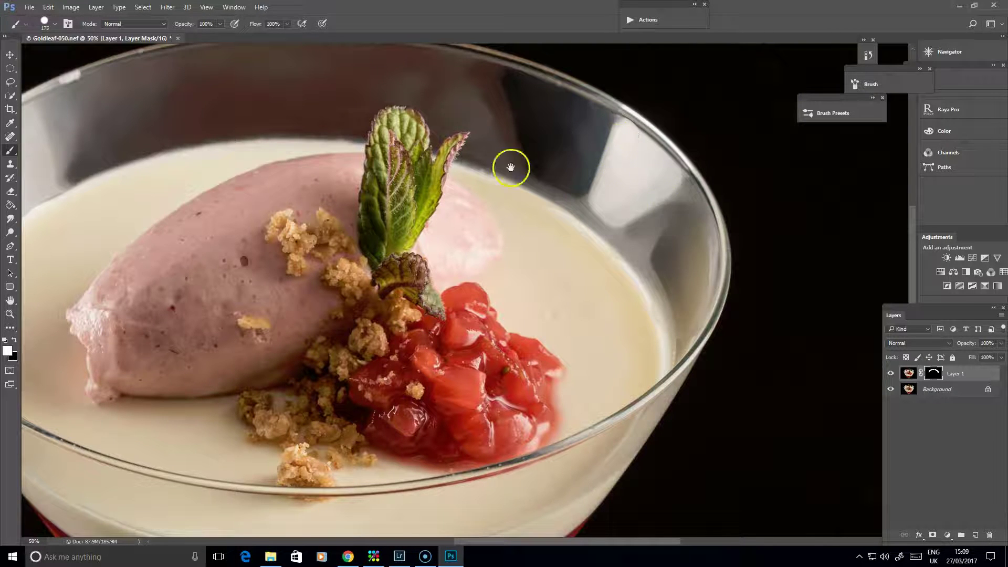
{"action": "mouse_move", "coordinate": [511, 165]}
{"action": "left_mouse_down"}
{"action": "mouse_move", "coordinate": [731, 288]}
{"action": "mouse_move", "coordinate": [638, 221]}
{"action": "mouse_move", "coordinate": [614, 183]}
{"action": "left_mouse_up"}
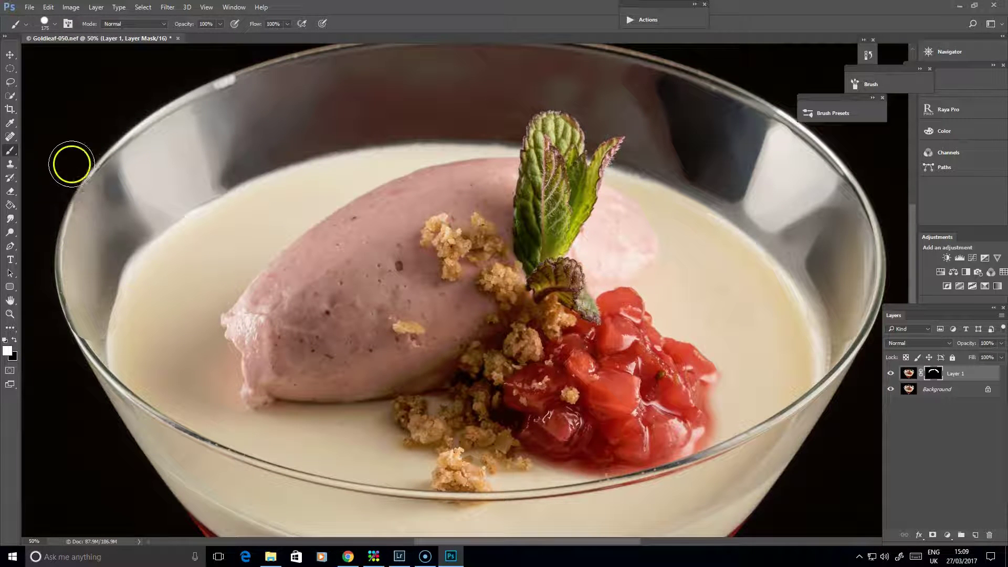
{"action": "key", "text": "bracketleft"}
{"action": "key", "text": "bracketleft"}
{"action": "key", "text": "bracketleft"}
{"action": "key", "text": "bracketleft"}
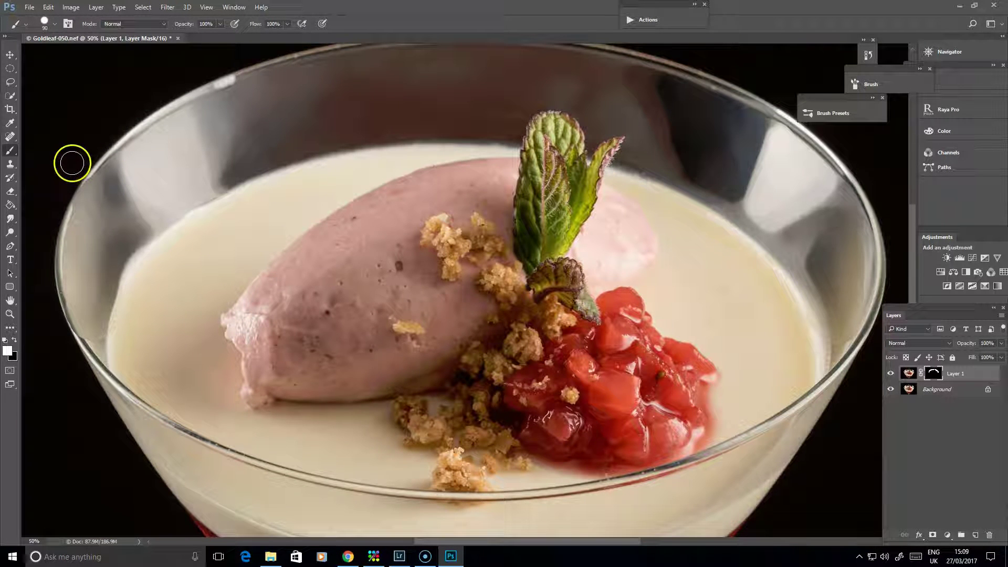
{"action": "key", "text": "x"}
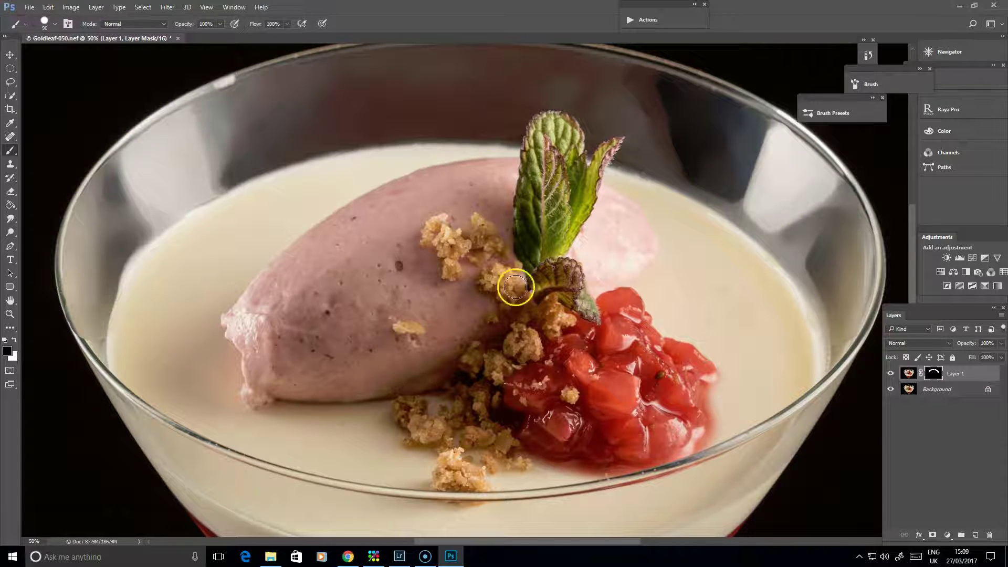
{"action": "left_click_drag", "start_coordinate": [517, 292], "coordinate": [488, 327]}
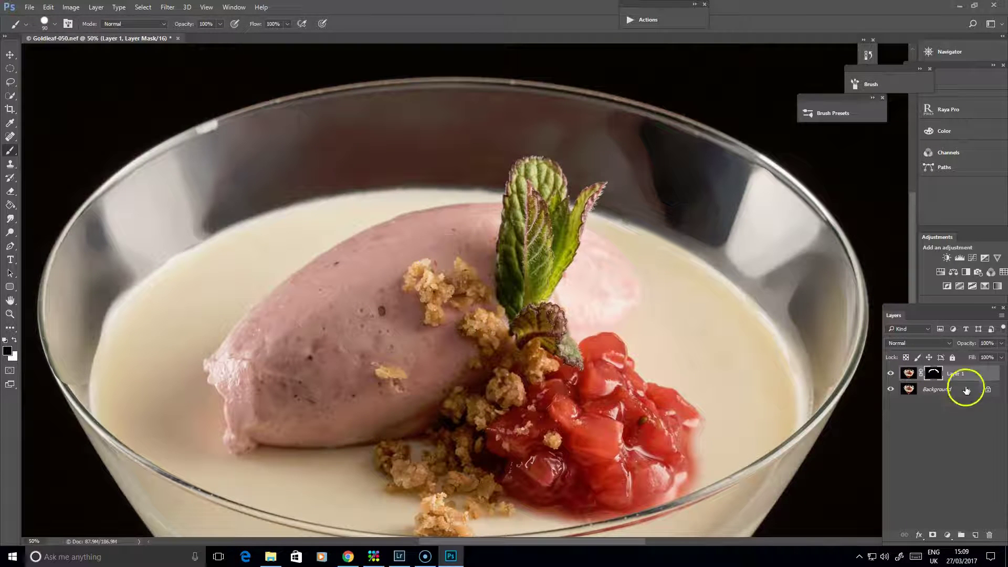
{"action": "left_click", "coordinate": [890, 373]}
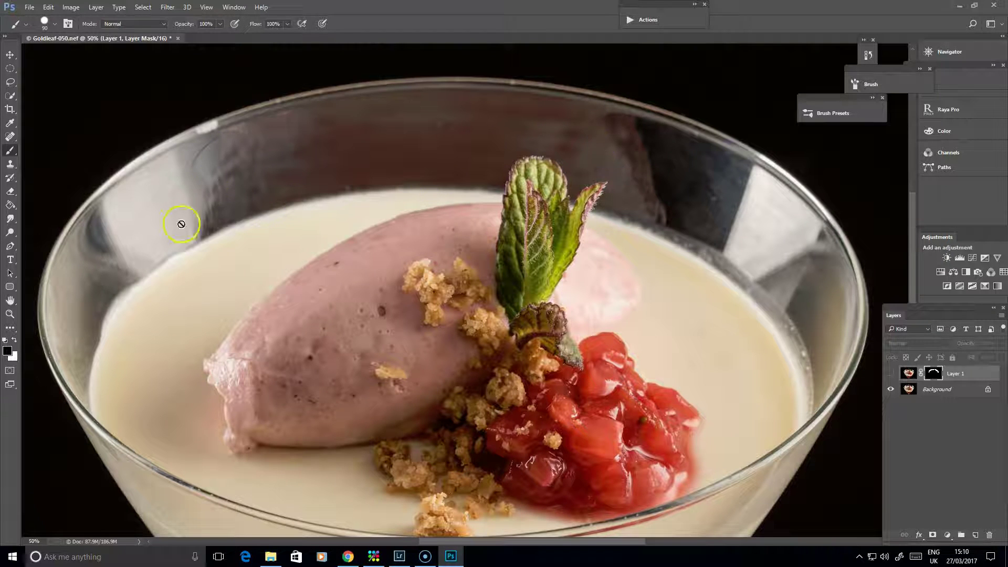
{"action": "left_click", "coordinate": [890, 373]}
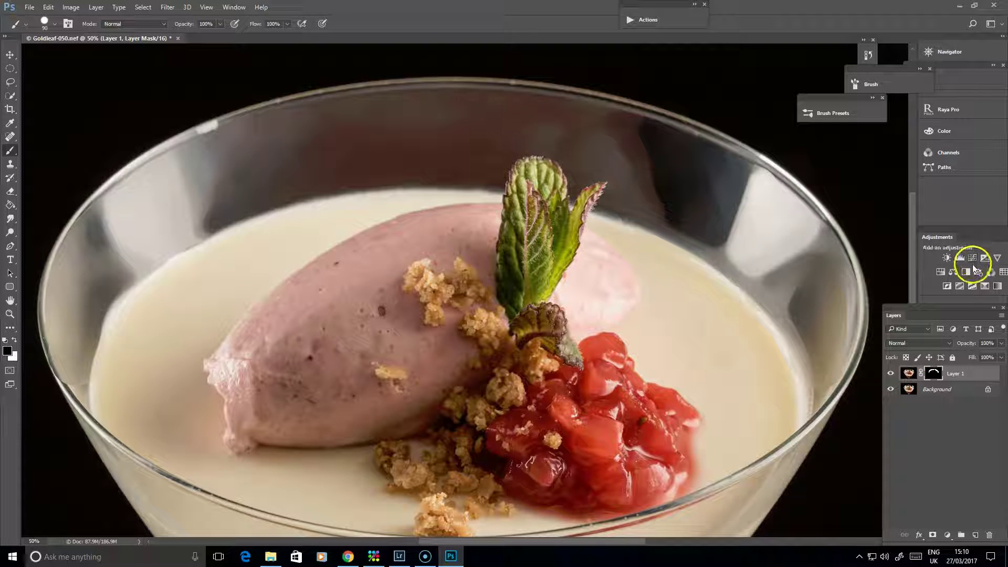
{"action": "left_click", "coordinate": [908, 388]}
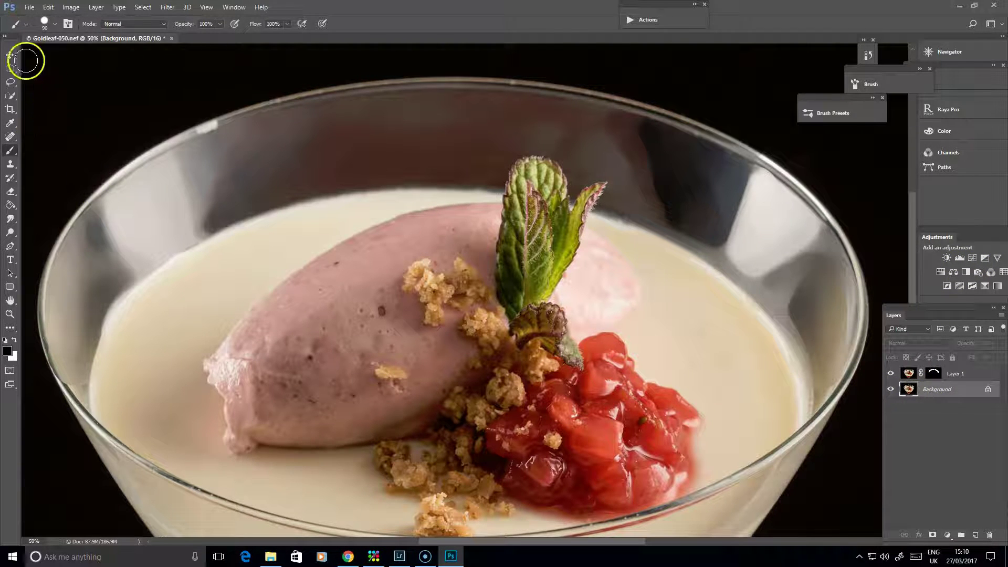
- Select the glass walls with Quick Selection, subtracting the mint leaf
{"action": "left_click", "coordinate": [11, 95]}
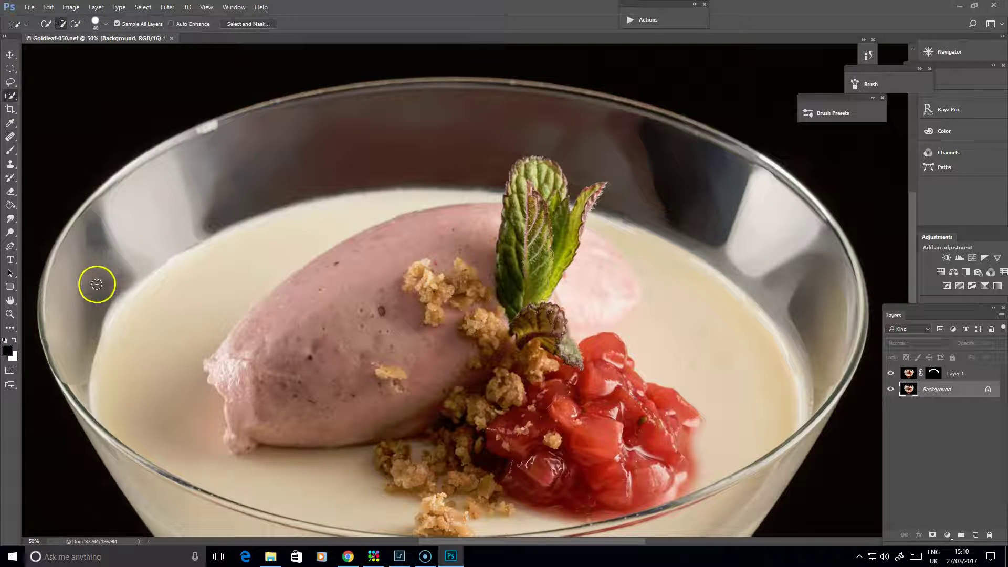
{"action": "mouse_move", "coordinate": [96, 284]}
{"action": "left_mouse_down"}
{"action": "mouse_move", "coordinate": [74, 353]}
{"action": "mouse_move", "coordinate": [97, 256]}
{"action": "mouse_move", "coordinate": [277, 163]}
{"action": "mouse_move", "coordinate": [418, 141]}
{"action": "mouse_move", "coordinate": [605, 164]}
{"action": "mouse_move", "coordinate": [567, 141]}
{"action": "mouse_move", "coordinate": [693, 185]}
{"action": "mouse_move", "coordinate": [804, 315]}
{"action": "mouse_move", "coordinate": [584, 141]}
{"action": "left_mouse_up"}
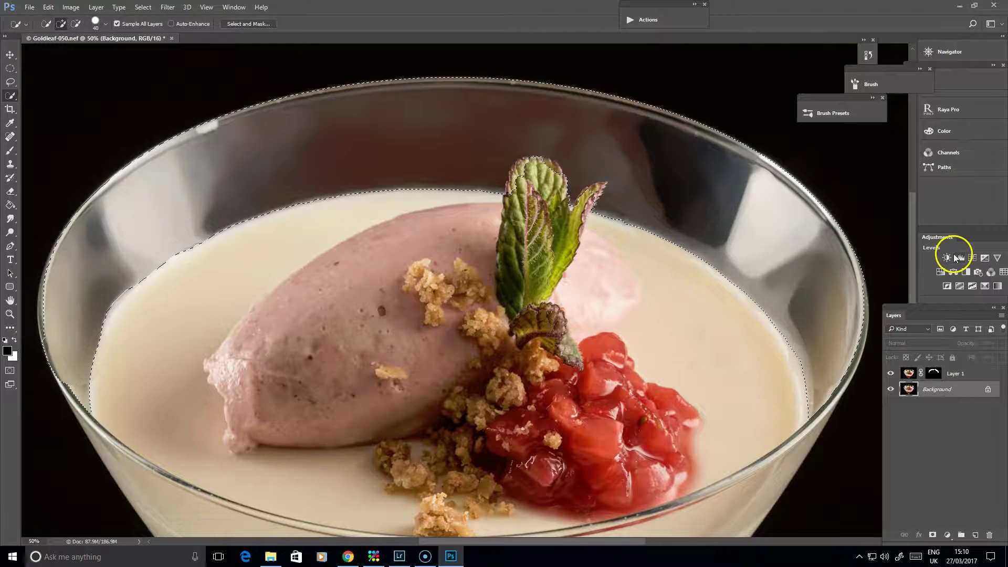
{"action": "left_click", "coordinate": [76, 23]}
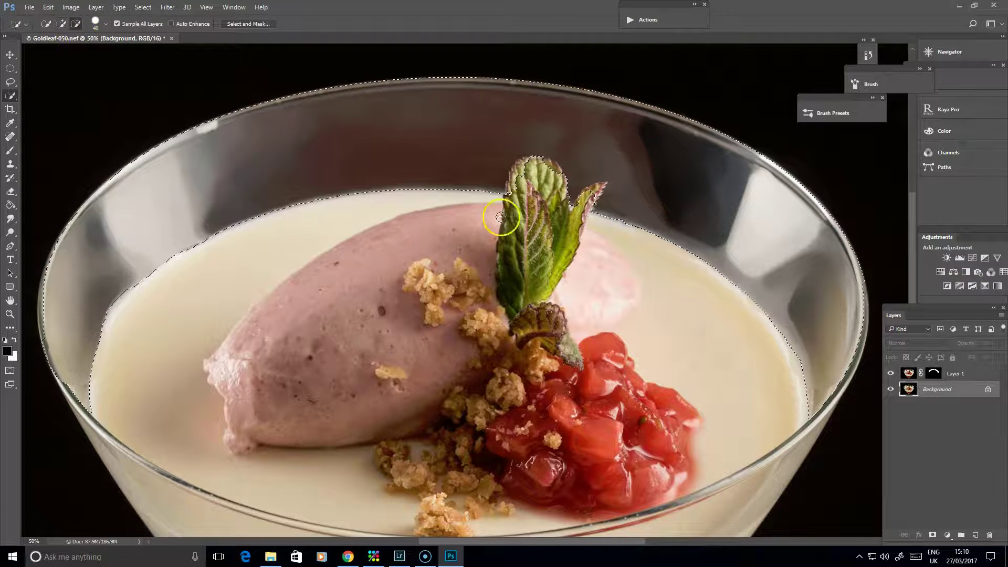
{"action": "mouse_move", "coordinate": [520, 171]}
{"action": "left_mouse_down"}
{"action": "mouse_move", "coordinate": [511, 188]}
{"action": "mouse_move", "coordinate": [520, 175]}
{"action": "left_mouse_up"}
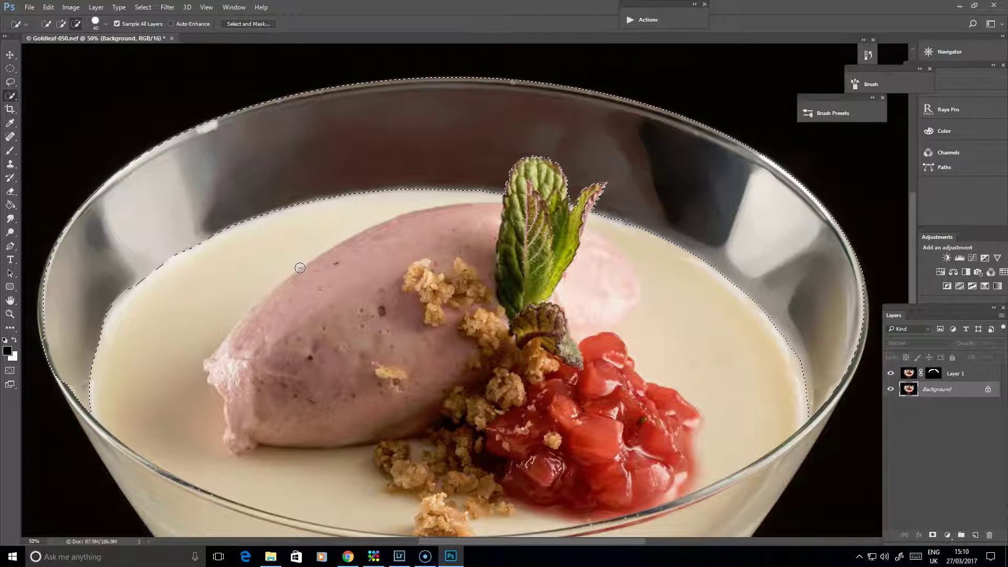
- Feather the selection by 15 pixels and add a Curves adjustment above Layer 1
{"action": "key", "text": "shift+F6"}
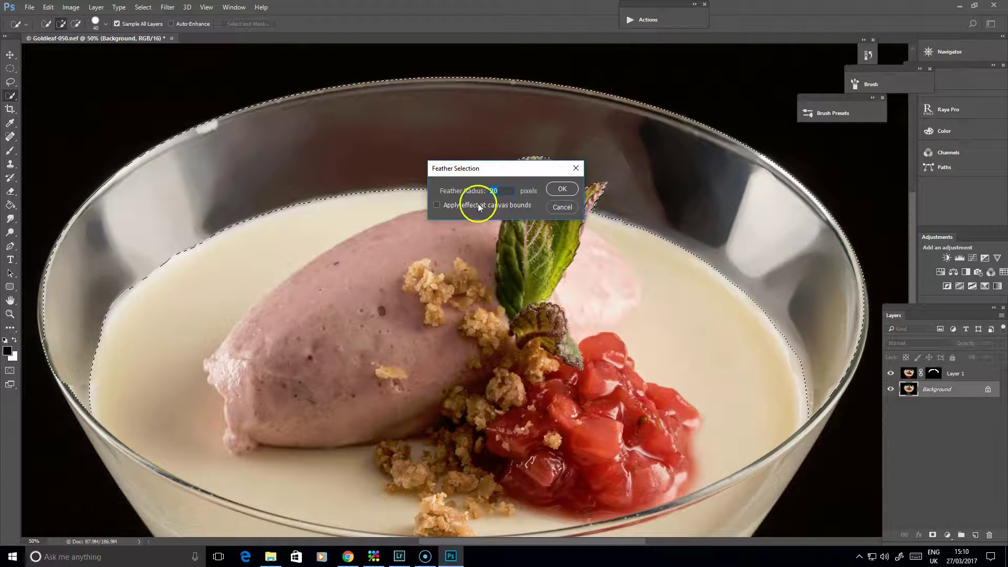
{"action": "type", "text": "15"}
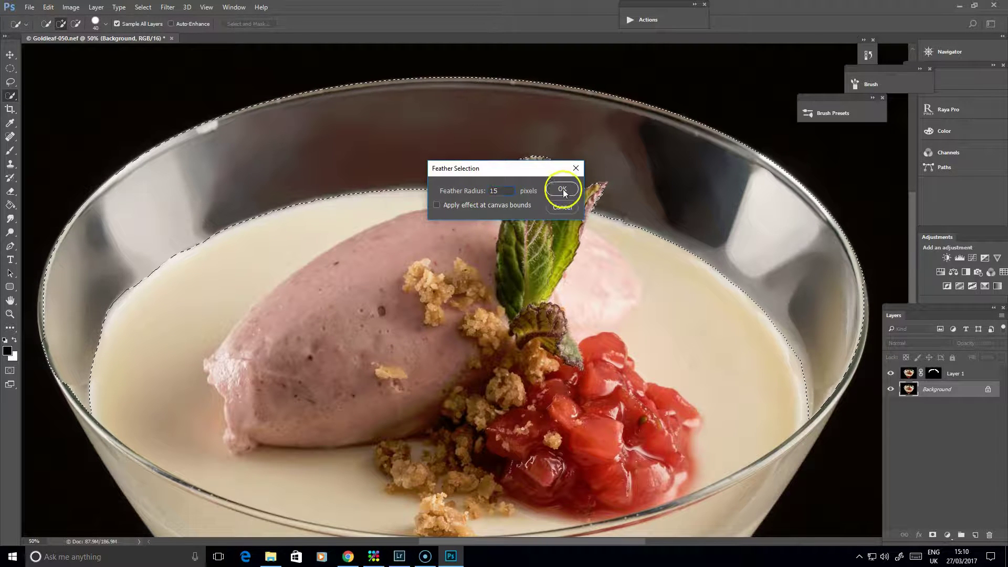
{"action": "left_click", "coordinate": [562, 190]}
{"action": "left_click", "coordinate": [924, 374]}
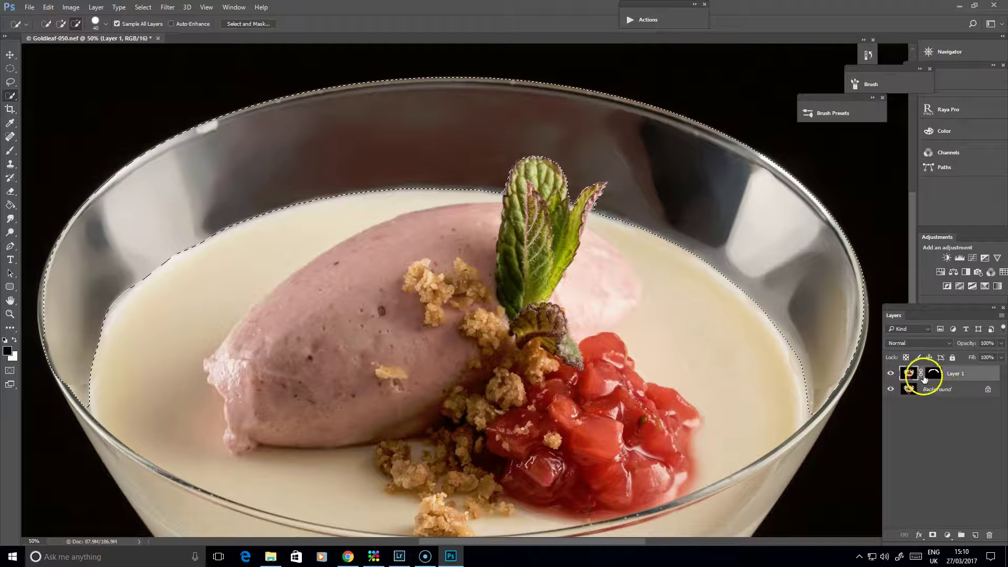
{"action": "left_click", "coordinate": [972, 258]}
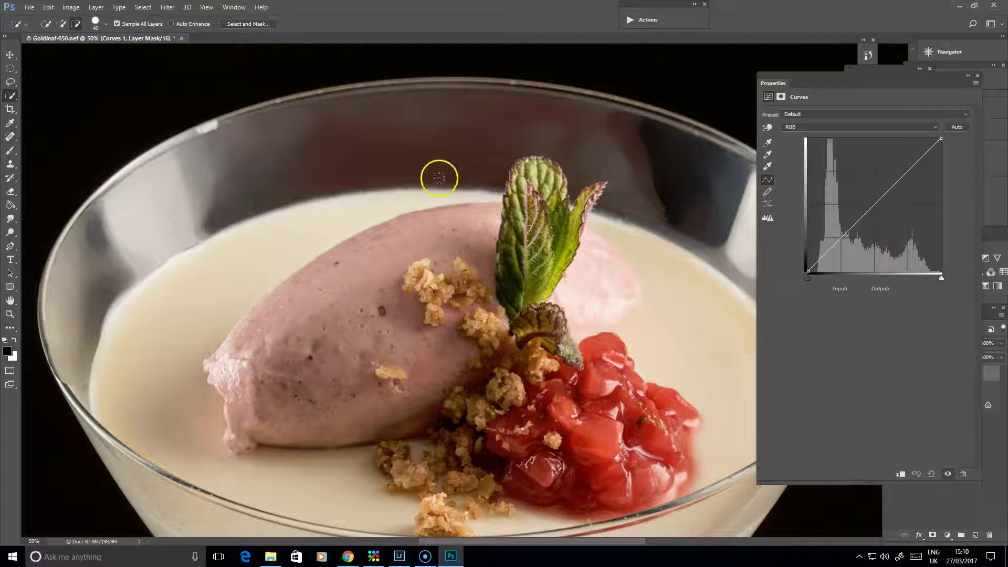
- Shape Curves 1 into an S-curve with a midtone point and a lowered shadow point
{"action": "mouse_move", "coordinate": [898, 83]}
{"action": "left_mouse_down"}
{"action": "mouse_move", "coordinate": [832, 119]}
{"action": "mouse_move", "coordinate": [697, 130]}
{"action": "mouse_move", "coordinate": [903, 90]}
{"action": "mouse_move", "coordinate": [940, 50]}
{"action": "left_mouse_up"}
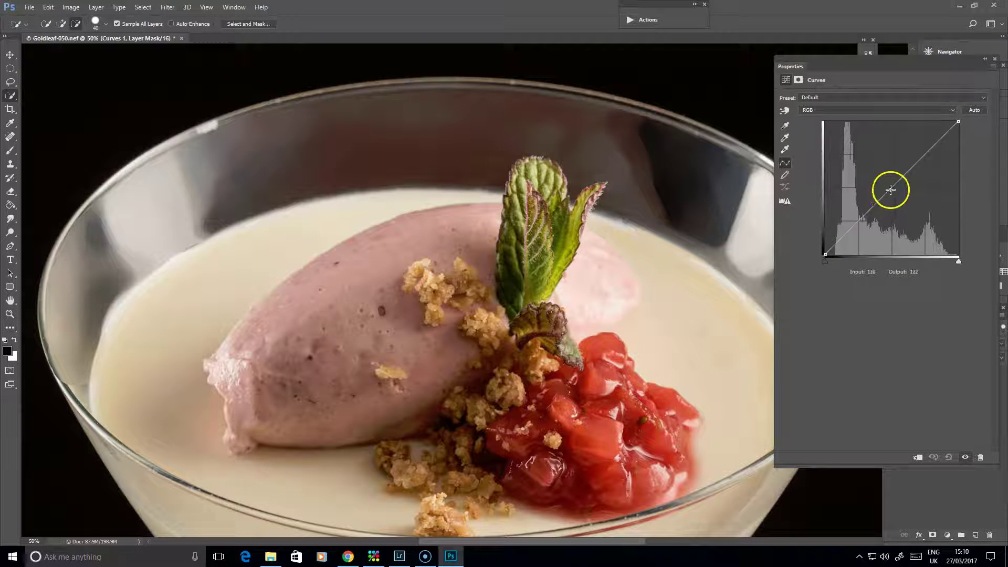
{"action": "left_click", "coordinate": [892, 185]}
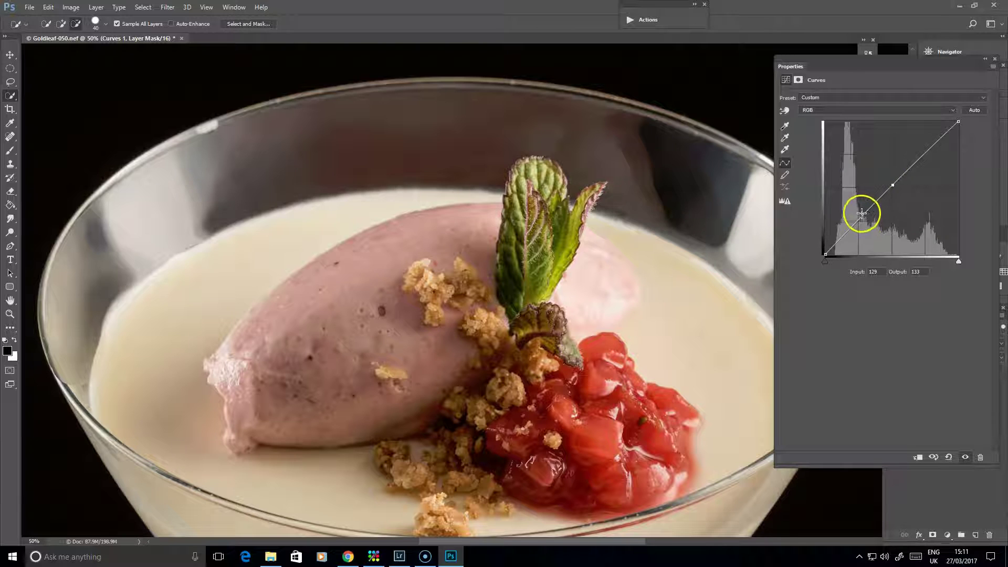
{"action": "left_click_drag", "start_coordinate": [870, 221], "coordinate": [867, 221]}
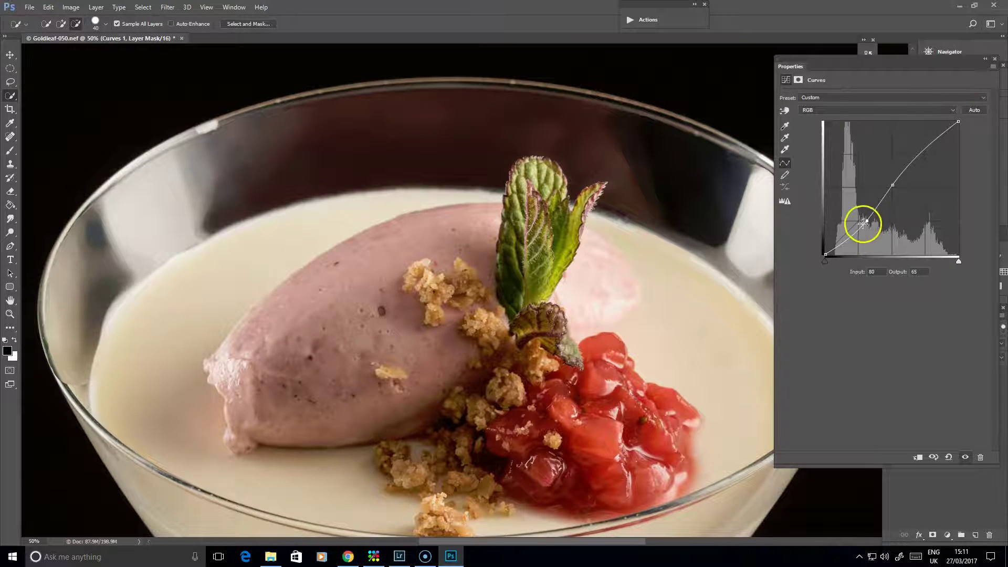
{"action": "mouse_move", "coordinate": [868, 221]}
{"action": "left_mouse_down"}
{"action": "mouse_move", "coordinate": [876, 216]}
{"action": "mouse_move", "coordinate": [870, 229]}
{"action": "mouse_move", "coordinate": [864, 214]}
{"action": "mouse_move", "coordinate": [874, 227]}
{"action": "left_mouse_up"}
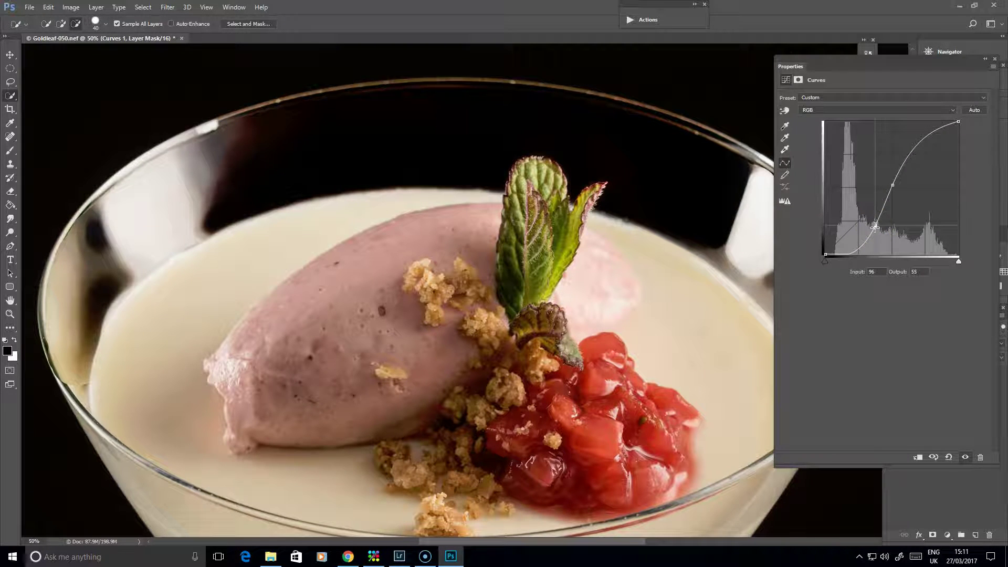
{"action": "left_click_drag", "start_coordinate": [875, 227], "coordinate": [884, 243]}
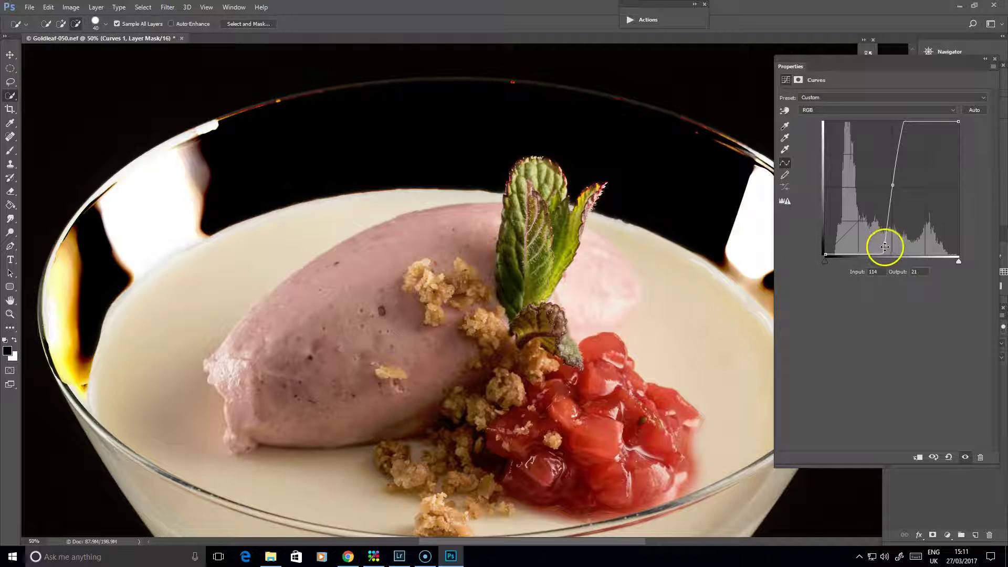
{"action": "left_click_drag", "start_coordinate": [885, 245], "coordinate": [874, 228]}
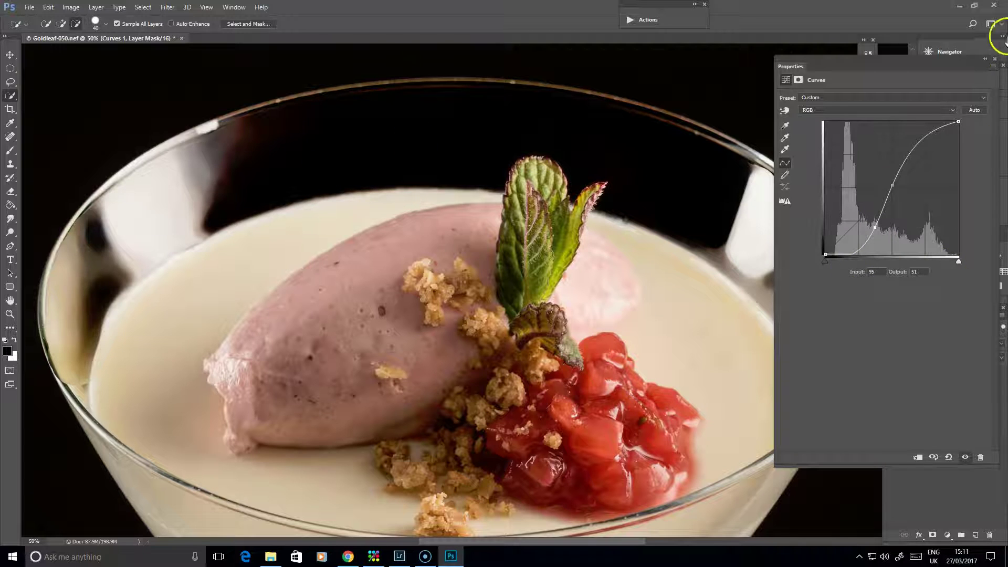
{"action": "left_click", "coordinate": [988, 61]}
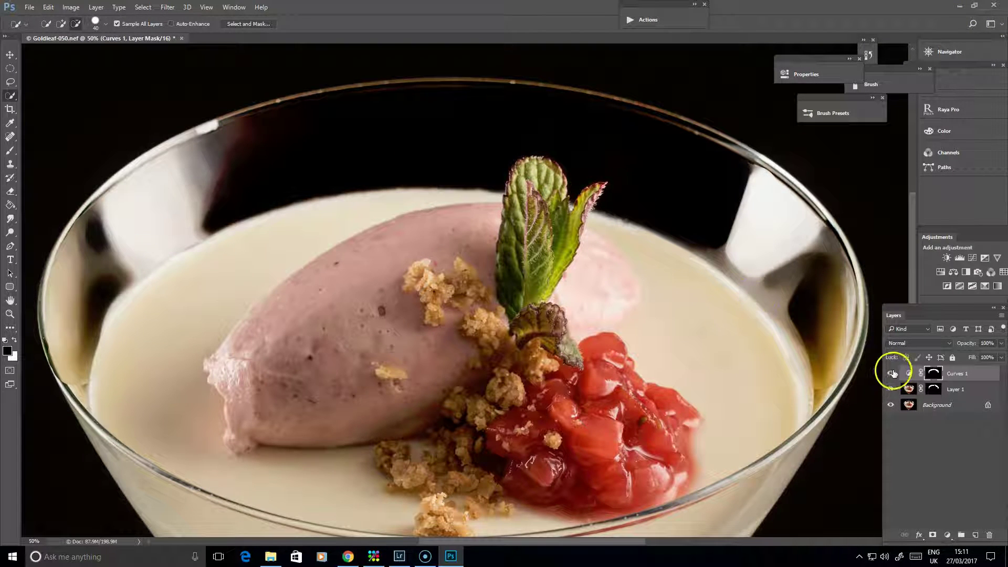
{"action": "left_click", "coordinate": [889, 373]}
{"action": "left_click", "coordinate": [890, 373]}
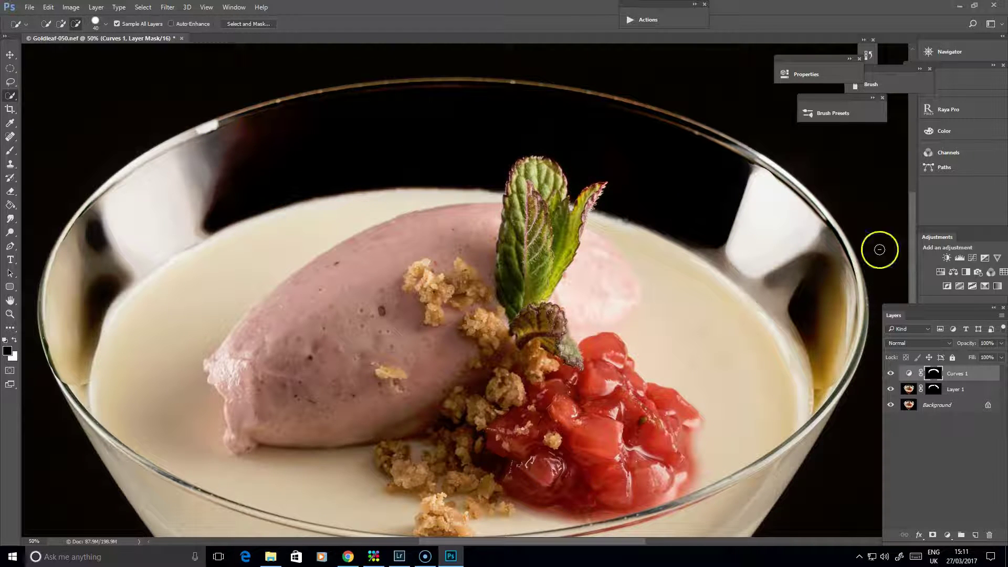
{"action": "left_click", "coordinate": [890, 374]}
{"action": "left_click", "coordinate": [890, 373]}
{"action": "key", "text": "ctrl+minus"}
{"action": "key", "text": "ctrl+minus"}
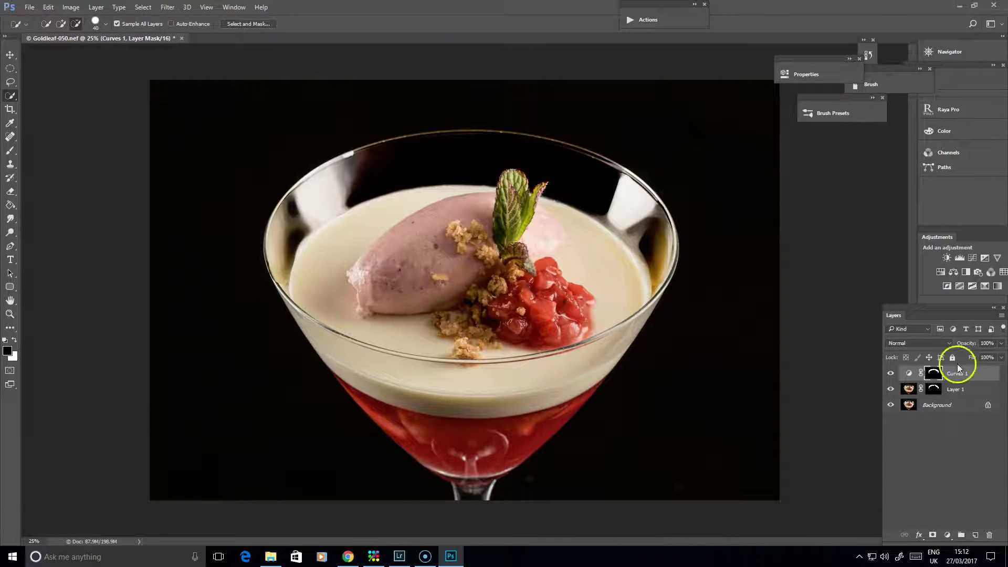
{"action": "key", "text": "alt"}
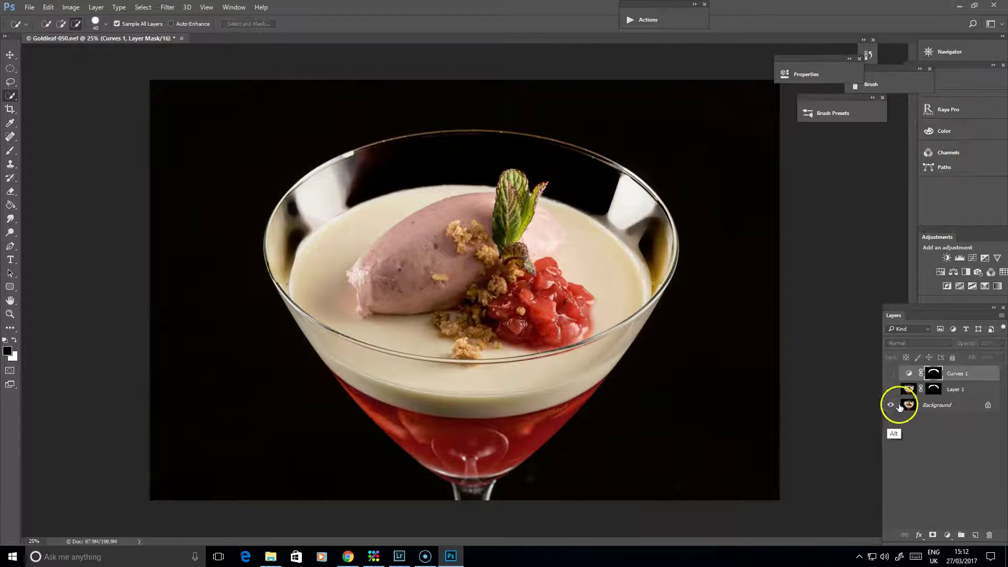
{"action": "left_click", "coordinate": [891, 405], "text": "alt"}
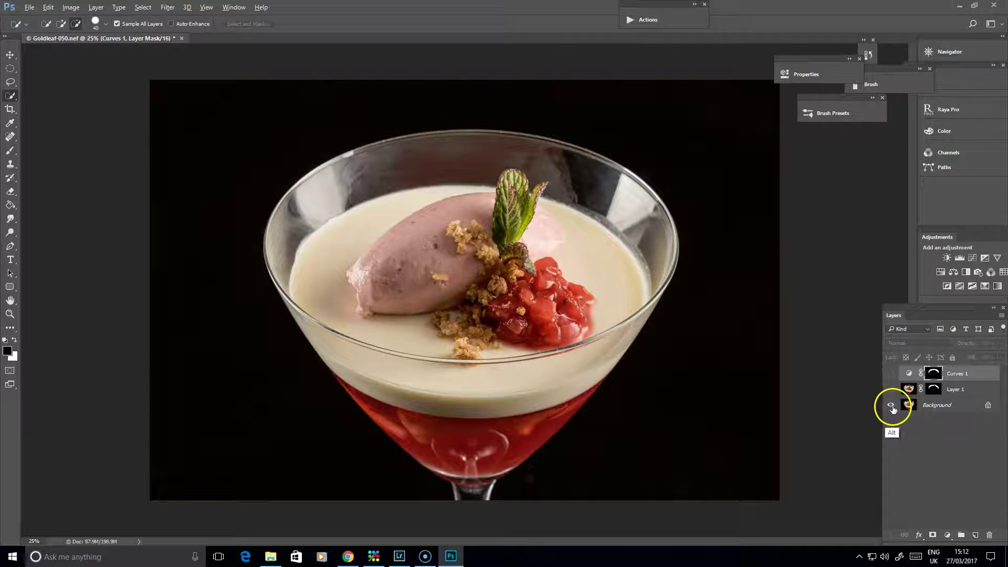
{"action": "left_click", "coordinate": [891, 405], "text": "alt"}
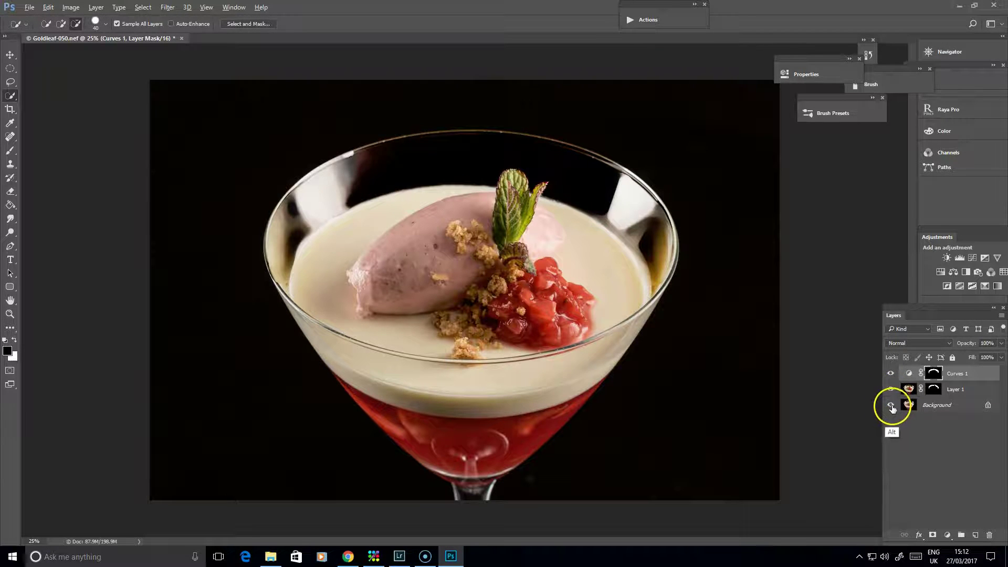
{"action": "left_click", "coordinate": [891, 406], "text": "alt"}
{"action": "left_click", "coordinate": [891, 405], "text": "alt"}
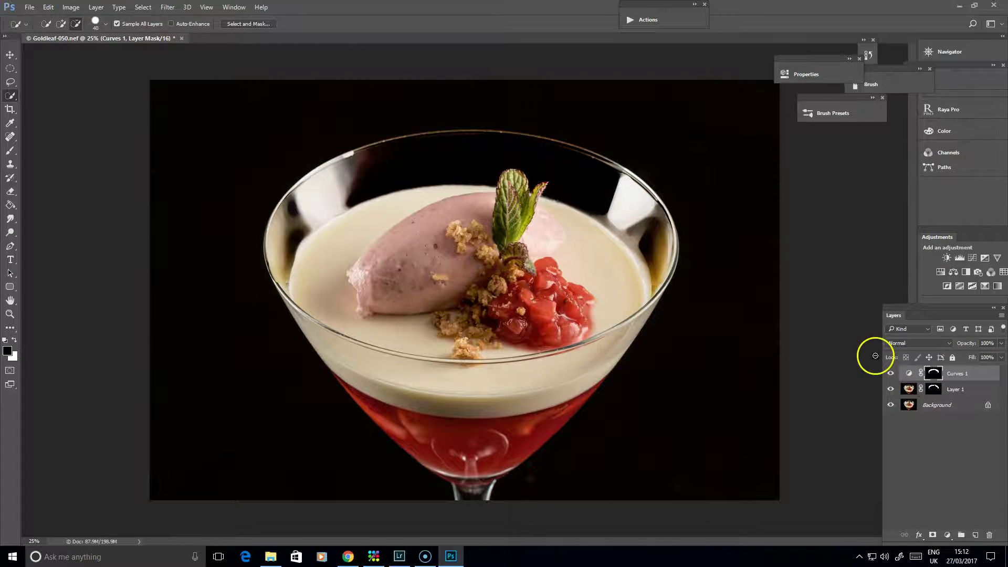
{"action": "key", "text": "ctrl+plus"}
{"action": "key", "text": "ctrl+plus"}
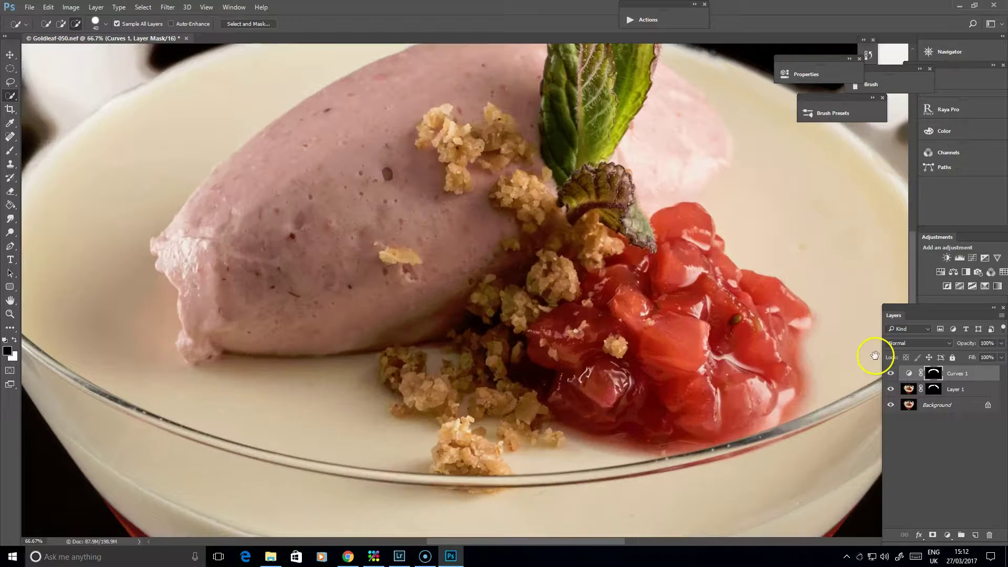
{"action": "scroll", "coordinate": [499, 439], "scroll_direction": "up", "scroll_amount": 5}
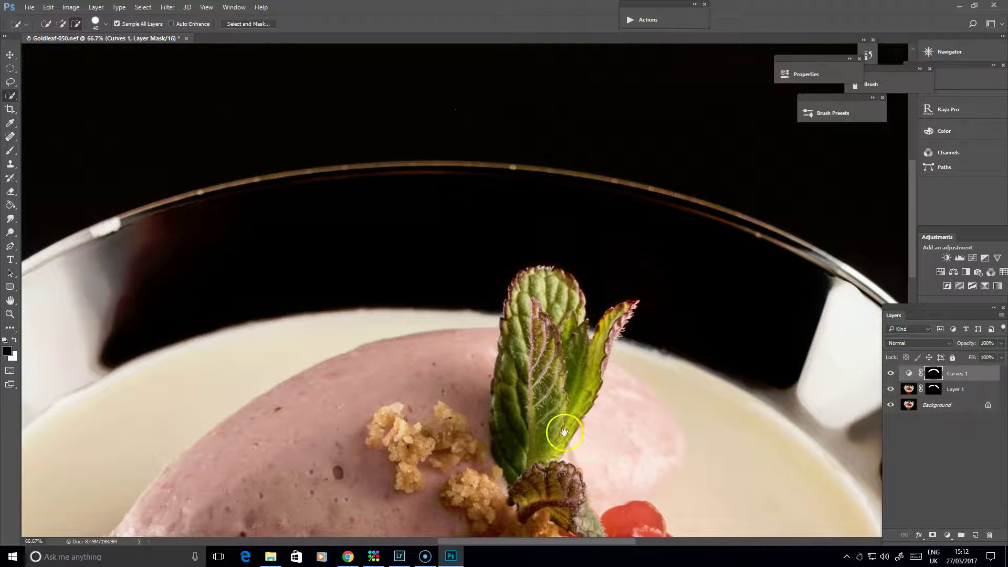
{"action": "mouse_move", "coordinate": [563, 431]}
{"action": "left_mouse_down"}
{"action": "mouse_move", "coordinate": [666, 371]}
{"action": "mouse_move", "coordinate": [641, 319]}
{"action": "left_mouse_up"}
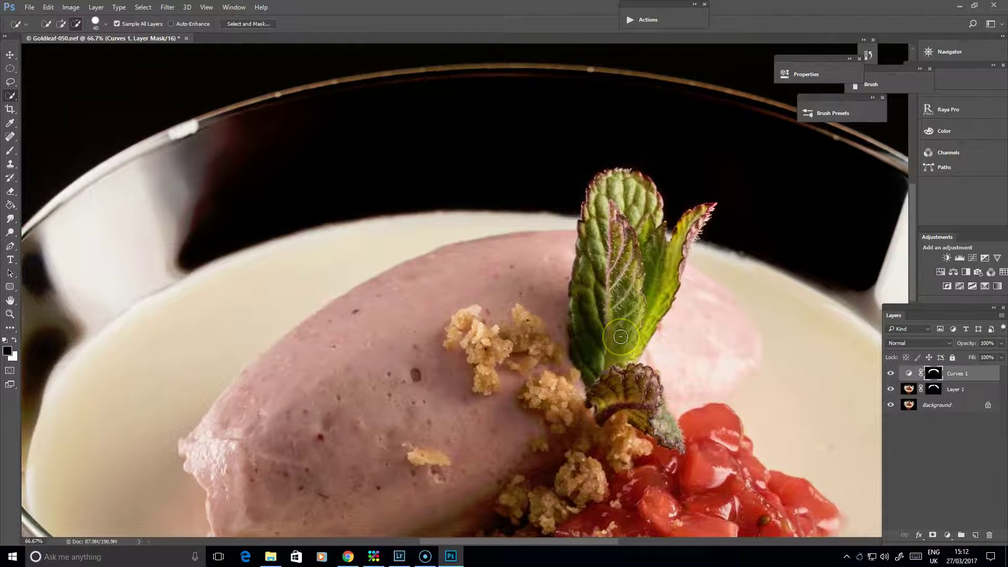
{"action": "mouse_move", "coordinate": [609, 181]}
{"action": "left_mouse_down"}
{"action": "mouse_move", "coordinate": [828, 216]}
{"action": "mouse_move", "coordinate": [896, 274]}
{"action": "left_mouse_up"}
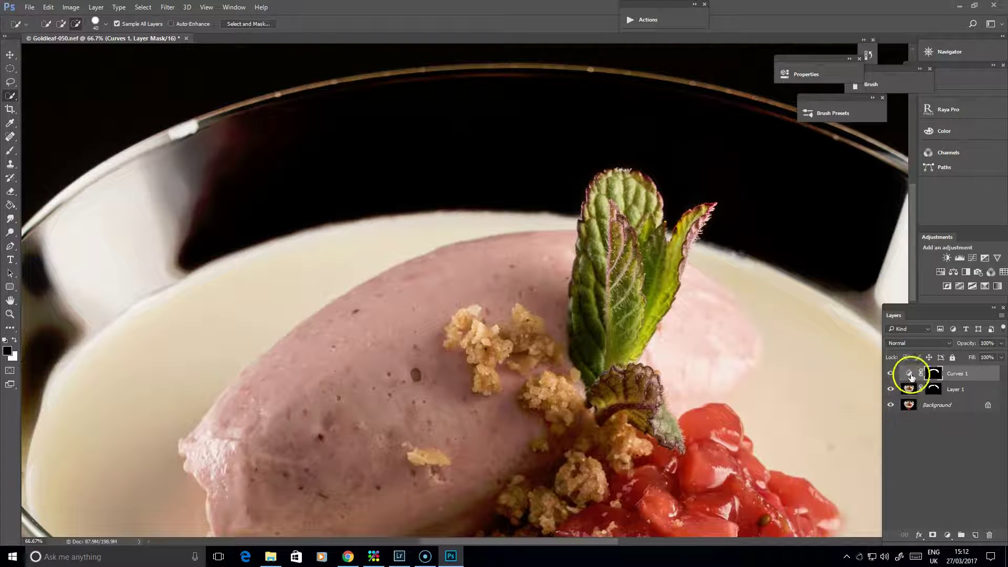
{"action": "left_click", "coordinate": [927, 401], "text": "shift"}
{"action": "key", "text": "ctrl+e"}
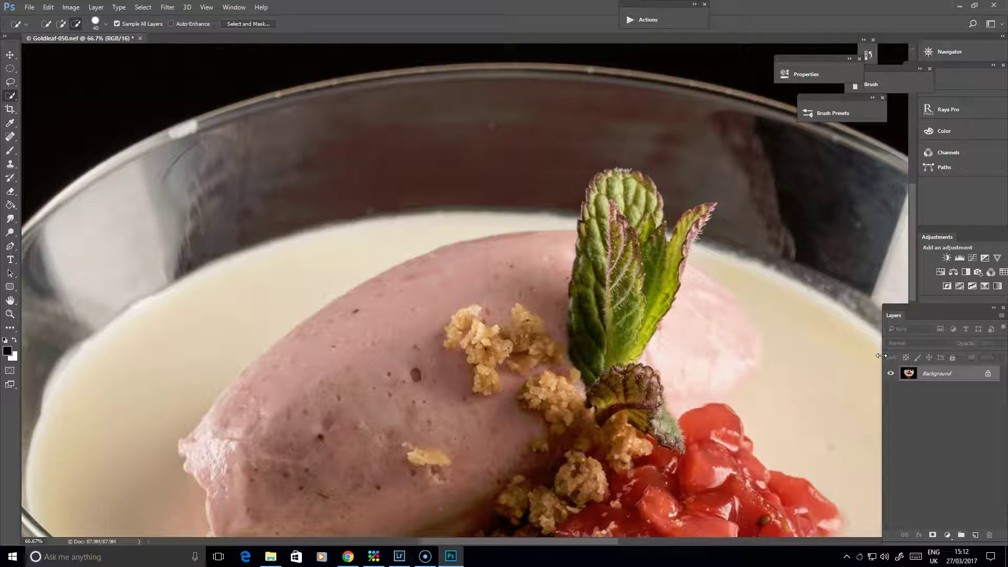
- Duplicate Background into Layer 1 and open Filter > Blur > Surface Blur
{"action": "key", "text": "ctrl+j"}
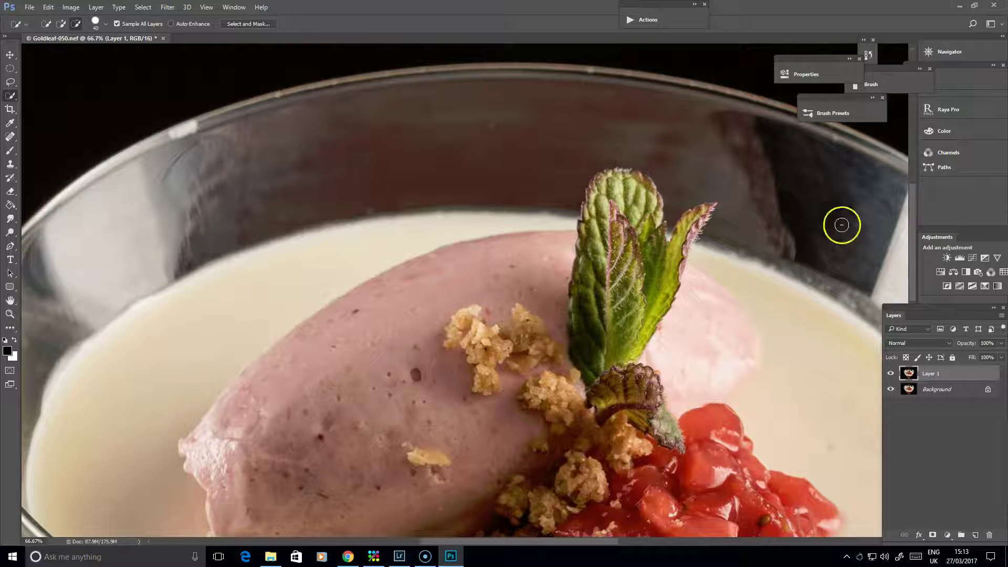
{"action": "left_click", "coordinate": [168, 8]}
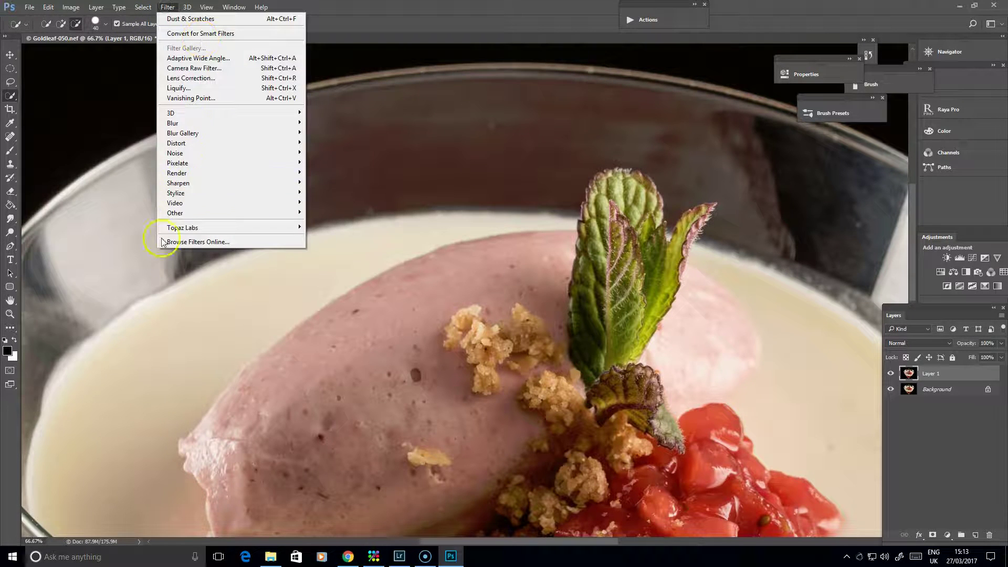
{"action": "mouse_move", "coordinate": [189, 124]}
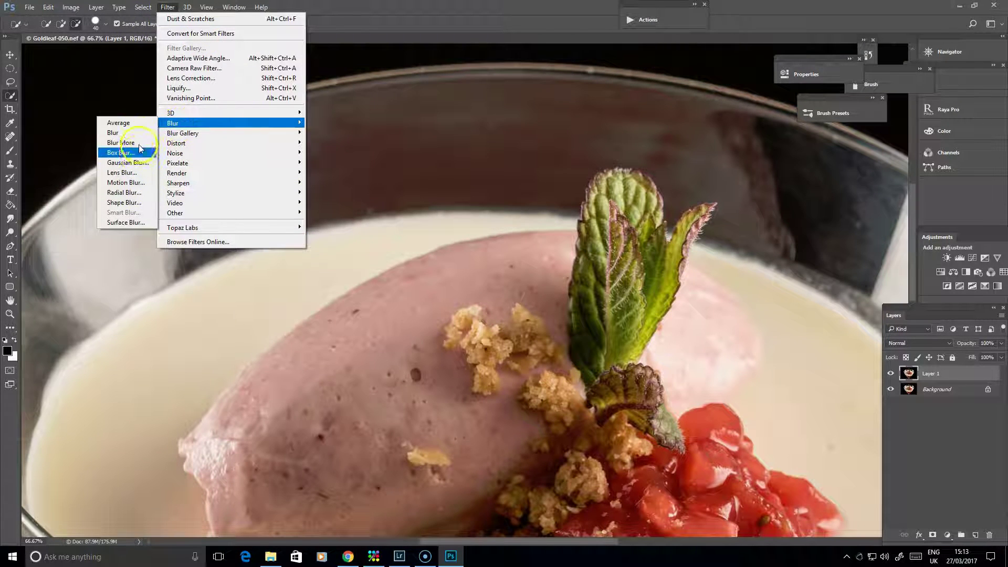
{"action": "left_click", "coordinate": [130, 222]}
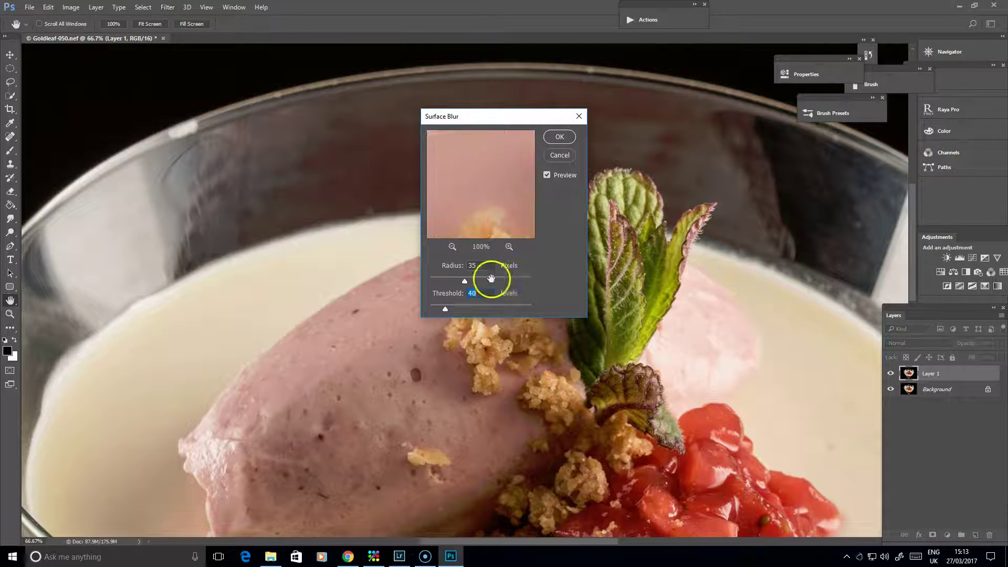
- Apply Surface Blur at Radius 34 pixels and Threshold 15 levels
{"action": "left_click", "coordinate": [437, 310]}
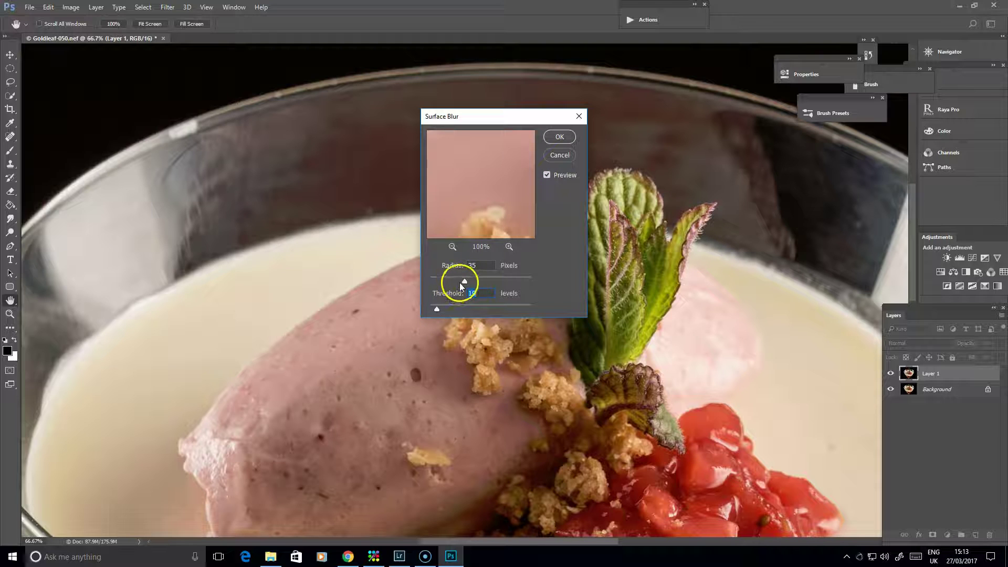
{"action": "left_click", "coordinate": [447, 281]}
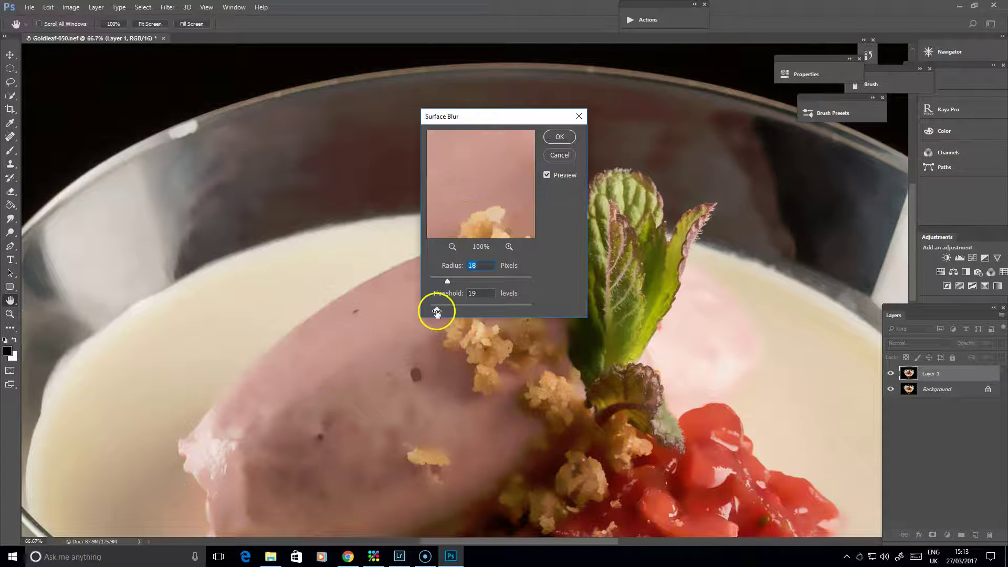
{"action": "left_click_drag", "start_coordinate": [437, 311], "coordinate": [434, 309]}
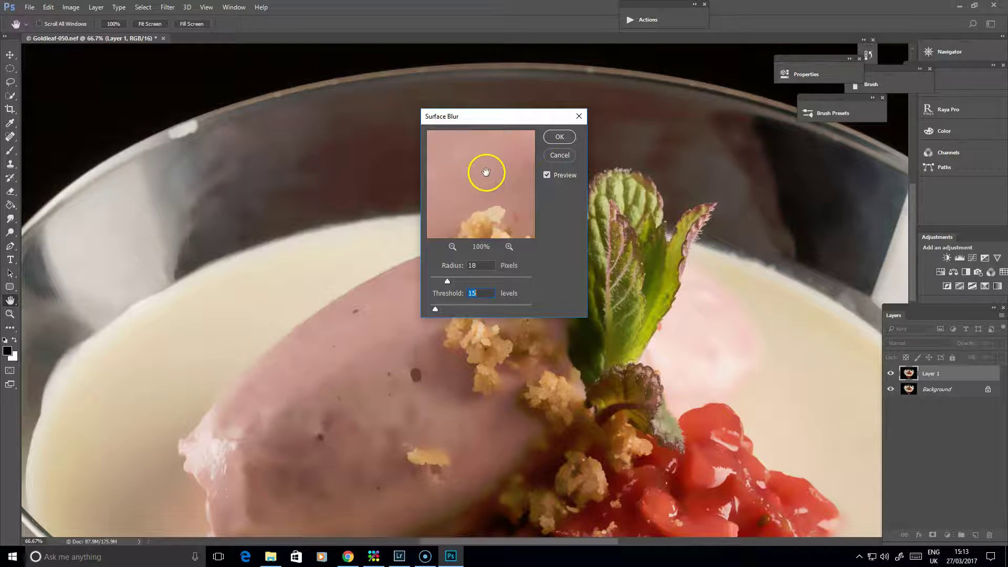
{"action": "left_click", "coordinate": [464, 282]}
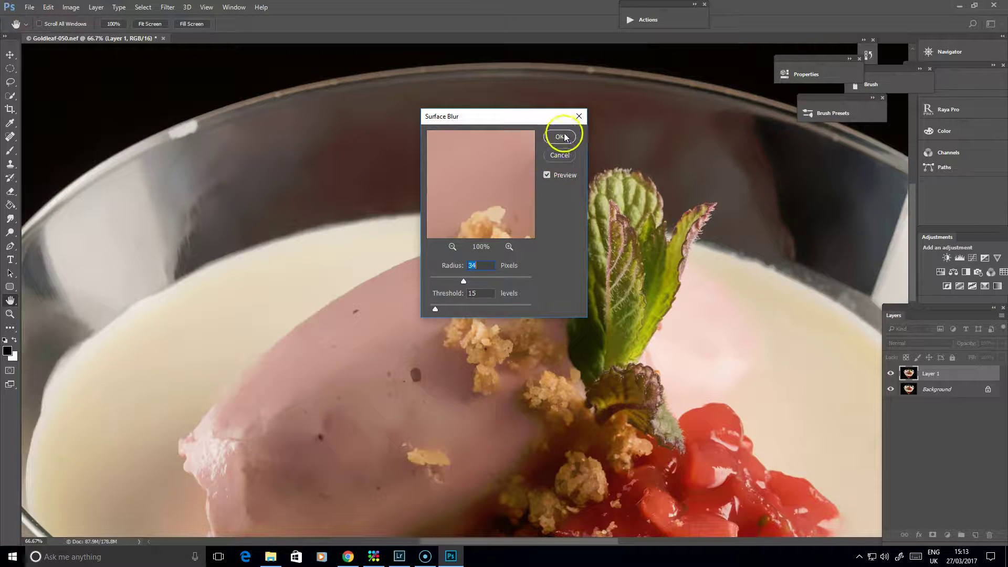
{"action": "left_click", "coordinate": [559, 137]}
{"action": "key", "text": "w"}
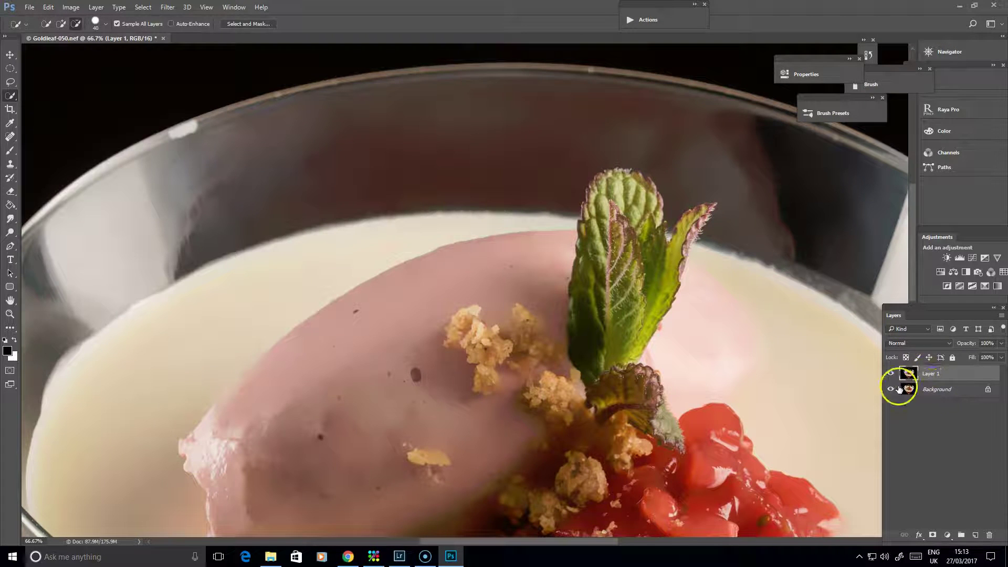
- Toggle Layer 1's visibility to compare the blurred and original photo
{"action": "left_click", "coordinate": [891, 374]}
{"action": "left_click", "coordinate": [890, 373]}
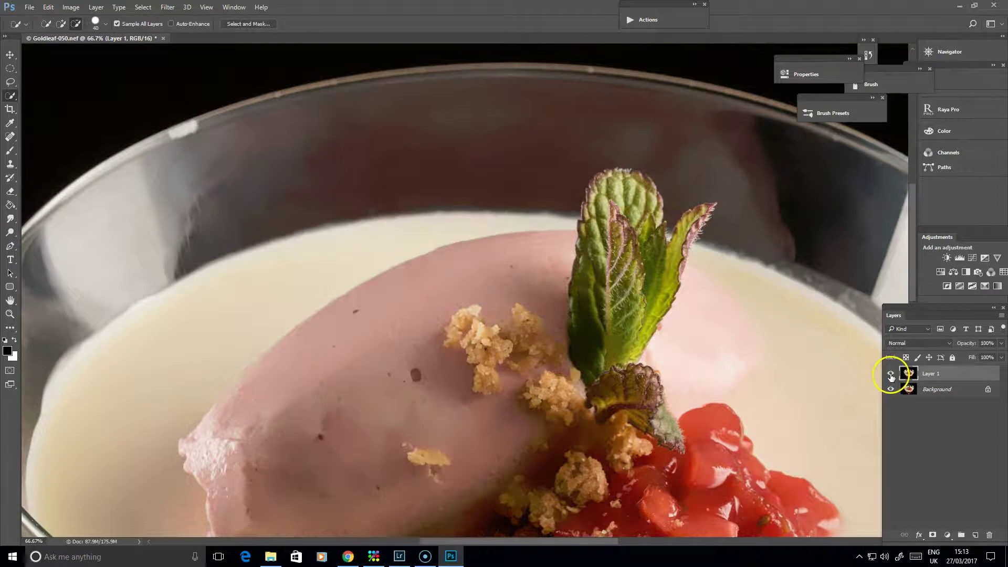
{"action": "left_click", "coordinate": [890, 374]}
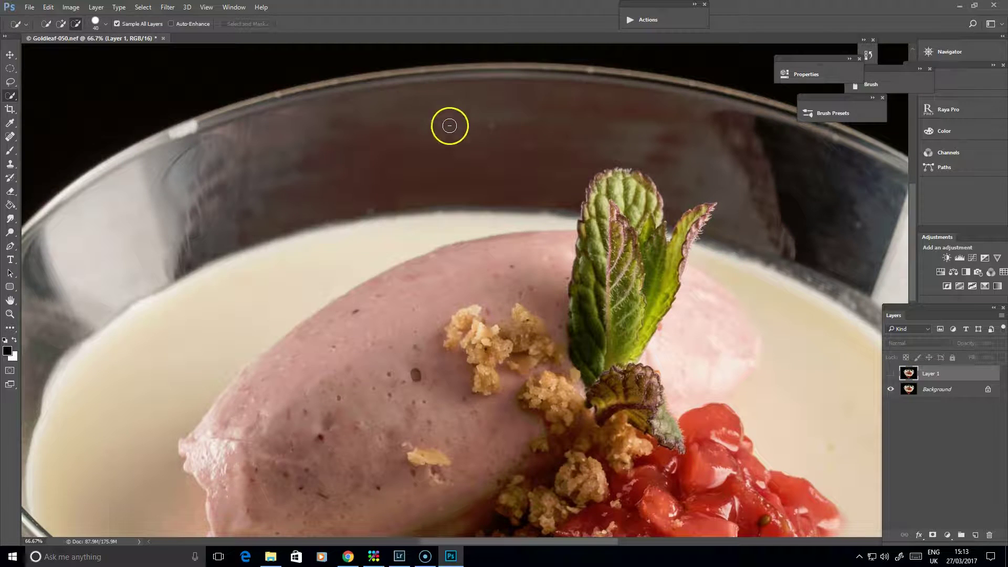
{"action": "left_click", "coordinate": [889, 375]}
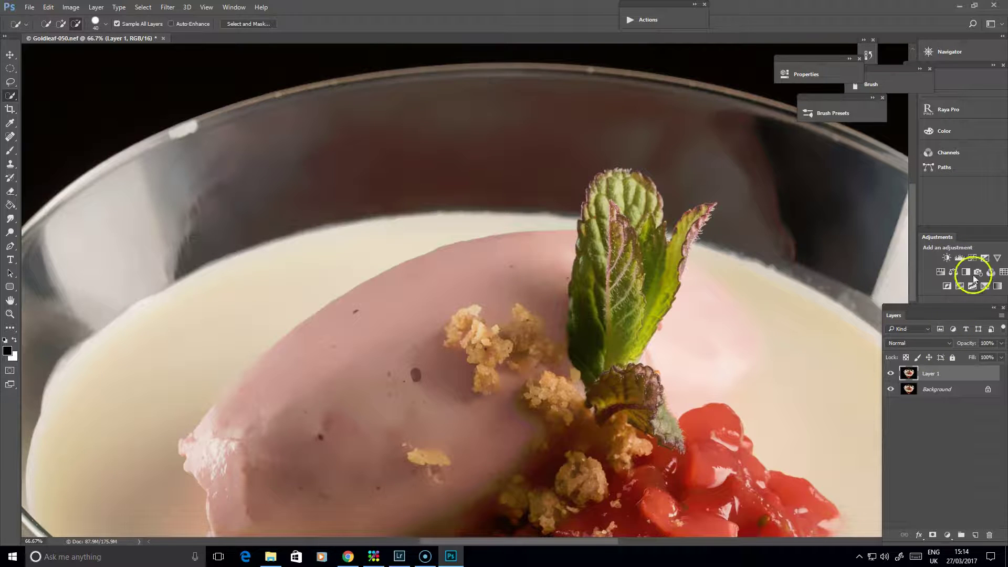
- Add a Curves adjustment layer with a contrast S-curve, then zoom out to the whole photo
{"action": "left_click", "coordinate": [972, 258]}
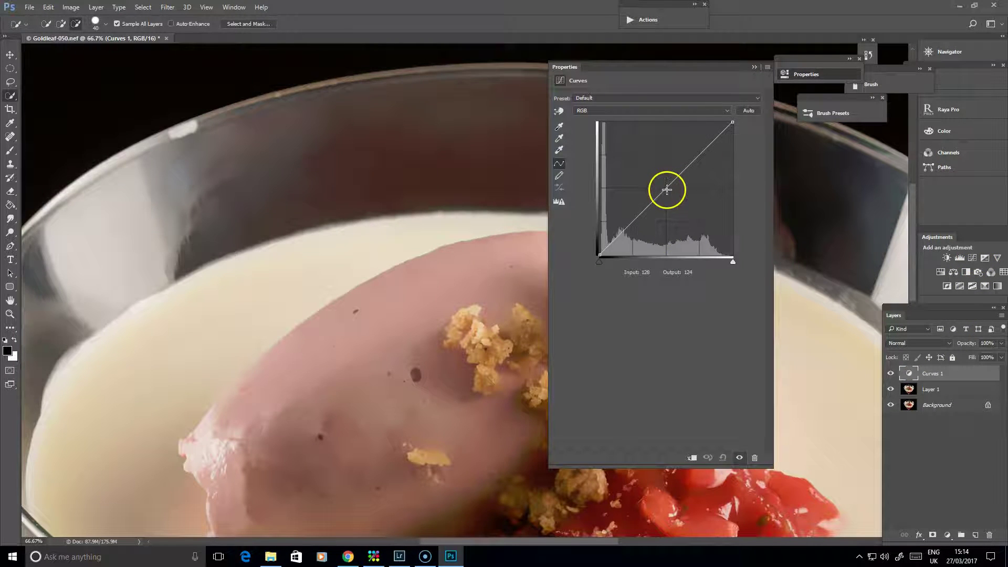
{"action": "left_click", "coordinate": [666, 189]}
{"action": "left_click_drag", "start_coordinate": [631, 223], "coordinate": [640, 235]}
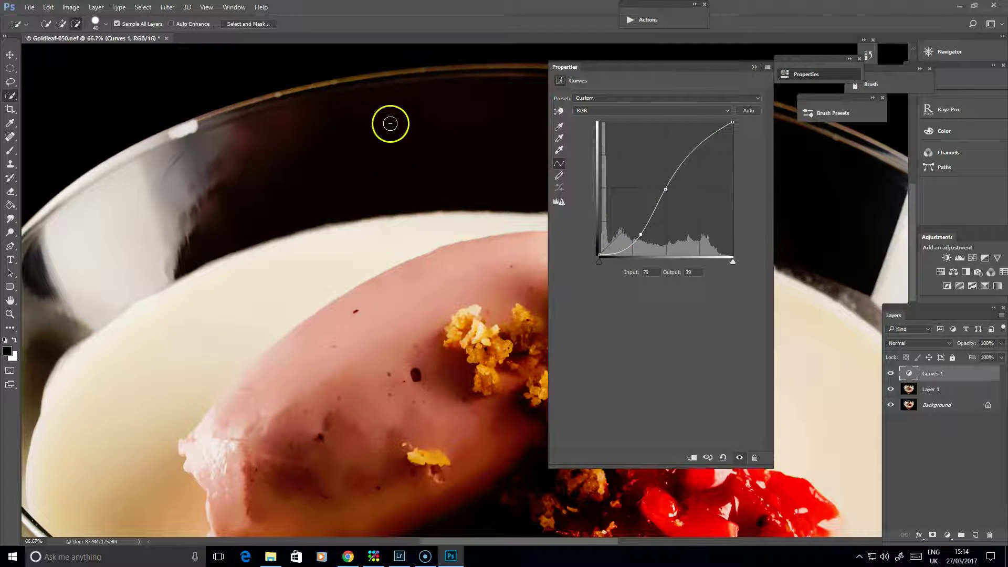
{"action": "left_click", "coordinate": [755, 67]}
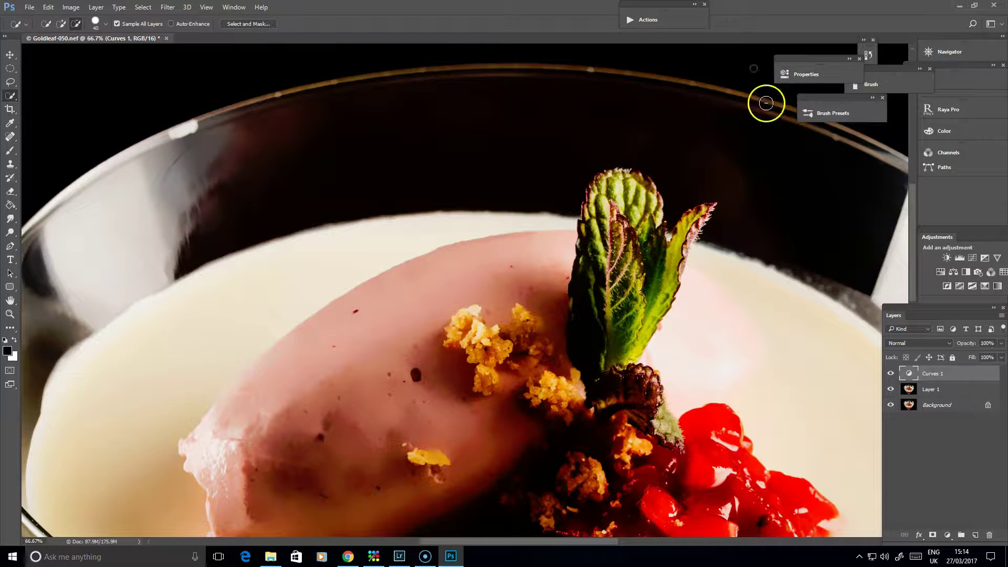
{"action": "key", "text": "ctrl+minus"}
{"action": "key", "text": "ctrl+minus"}
{"action": "key", "text": "ctrl+minus"}
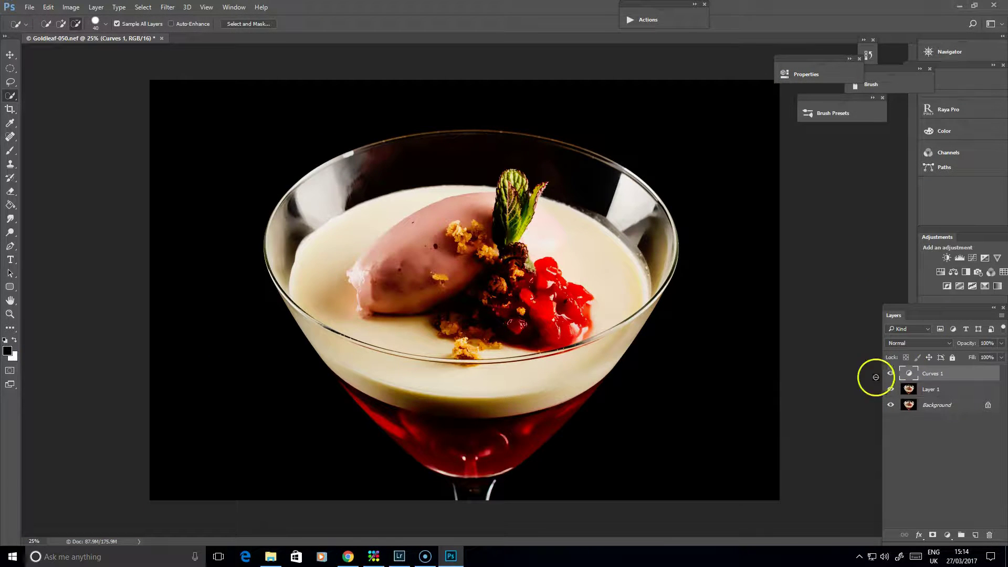
- Add a black mask to Curves 1, then select the glass rim on the Background layer with Quick Selection
{"action": "left_click", "coordinate": [932, 536], "text": "alt"}
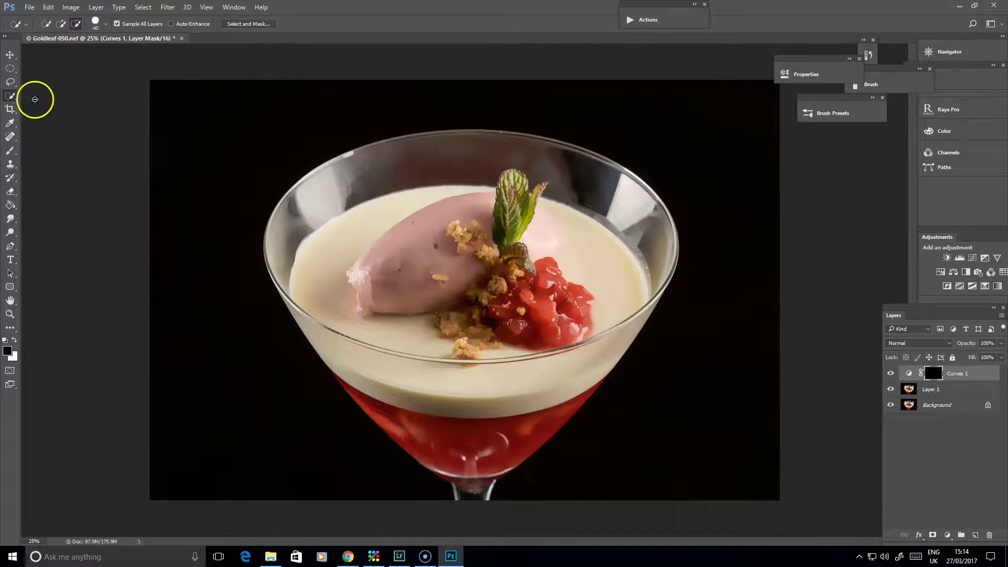
{"action": "left_click", "coordinate": [906, 410]}
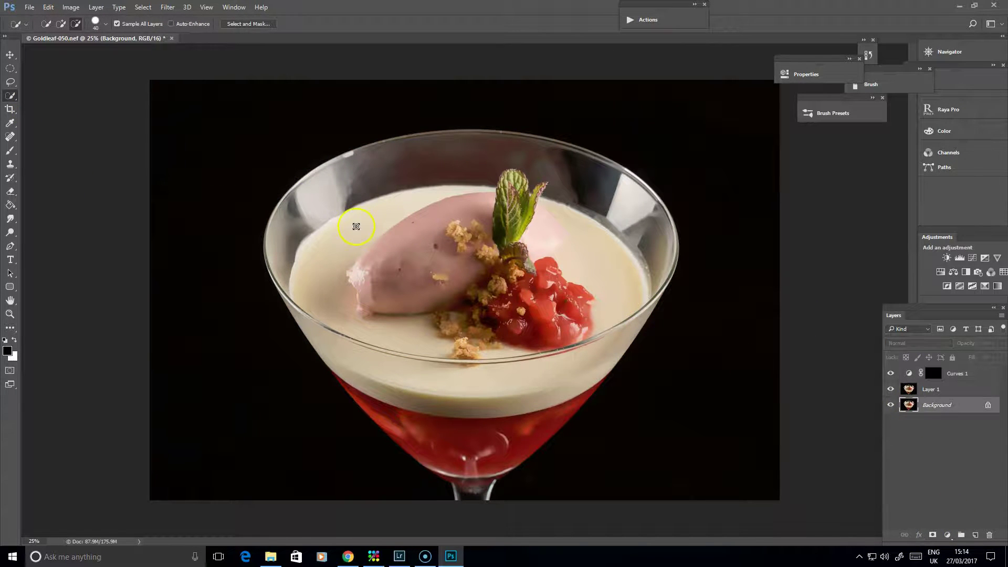
{"action": "left_click", "coordinate": [45, 24]}
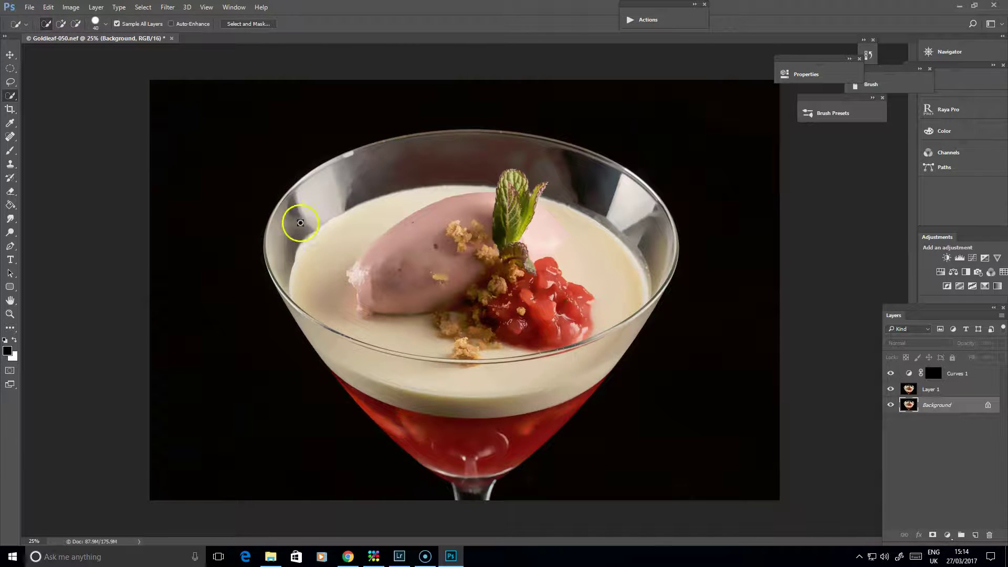
{"action": "mouse_move", "coordinate": [300, 226]}
{"action": "left_mouse_down"}
{"action": "mouse_move", "coordinate": [341, 189]}
{"action": "mouse_move", "coordinate": [483, 160]}
{"action": "mouse_move", "coordinate": [633, 205]}
{"action": "left_mouse_up"}
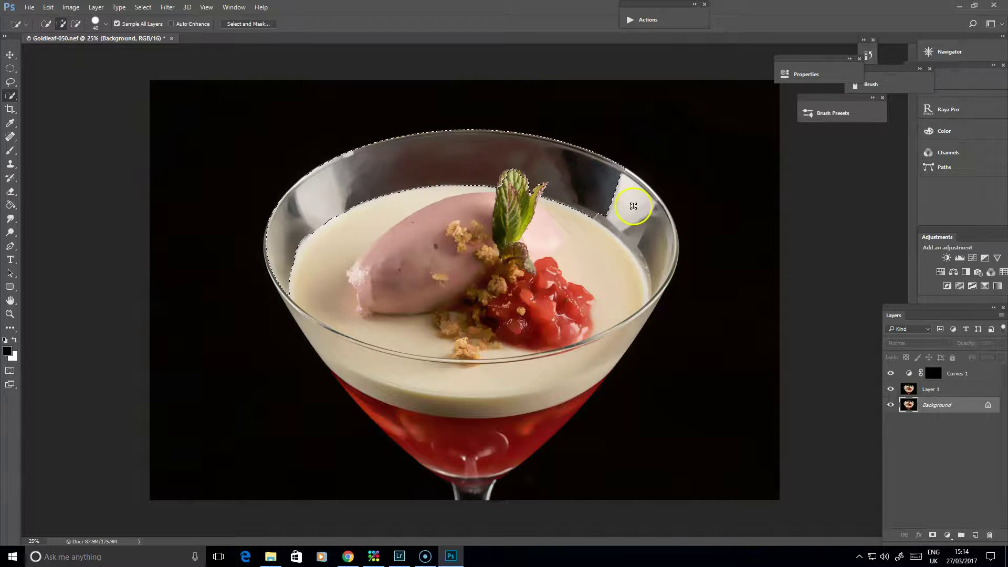
{"action": "left_click_drag", "start_coordinate": [655, 243], "coordinate": [659, 263]}
- Replace the Curves 1 black mask with a new mask built from the glass rim selection
{"action": "left_click", "coordinate": [933, 373]}
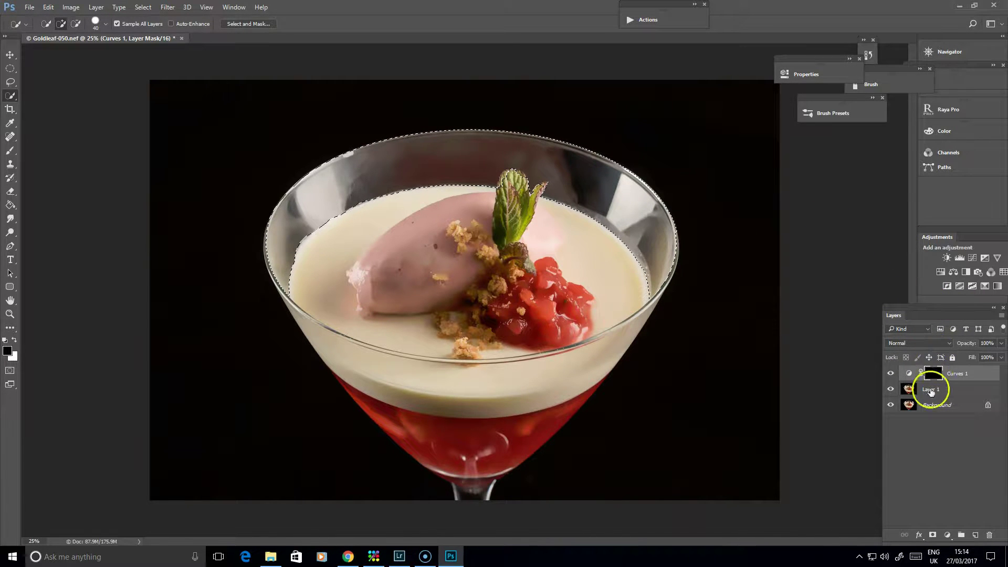
{"action": "right_click", "coordinate": [938, 378]}
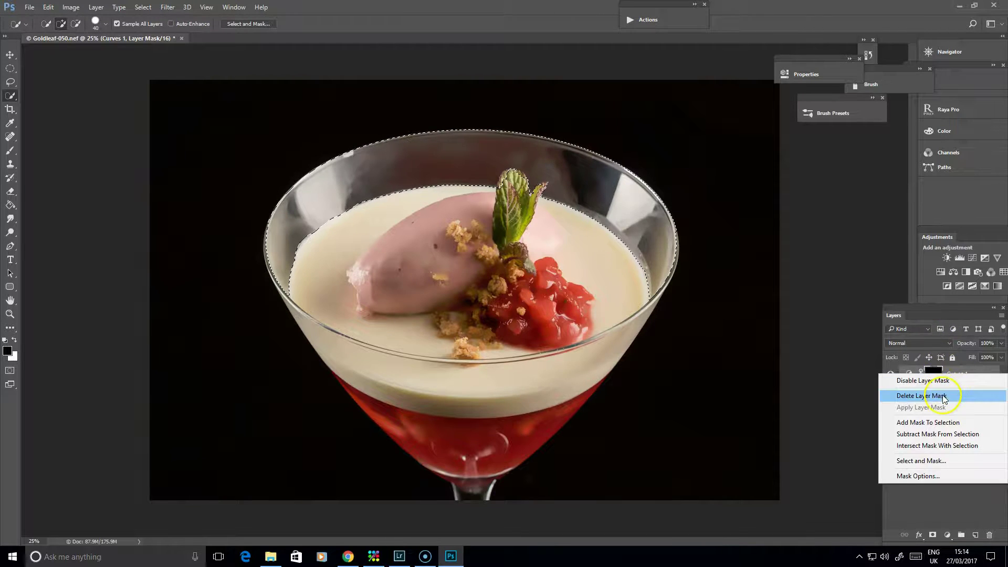
{"action": "left_click", "coordinate": [934, 398]}
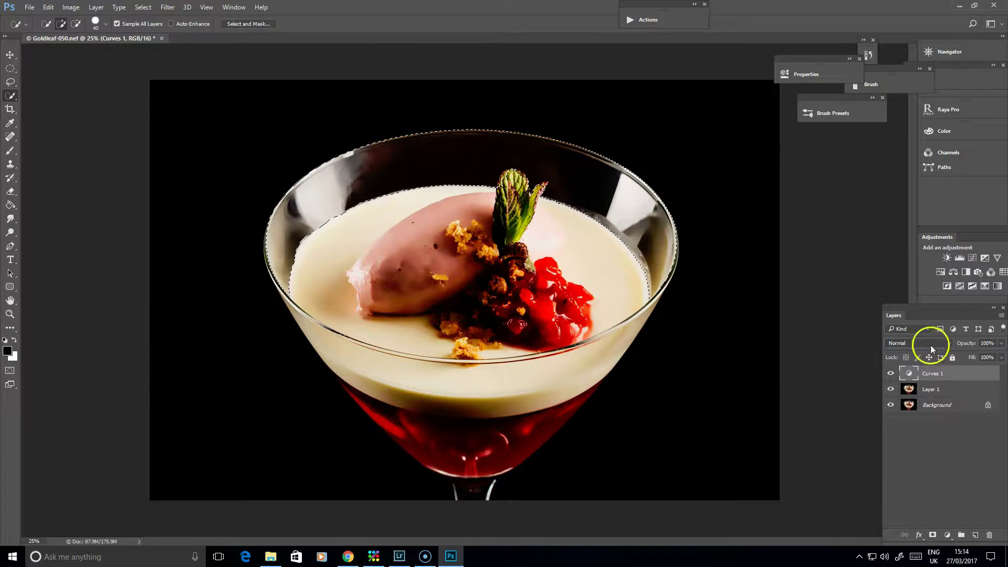
{"action": "left_click", "coordinate": [932, 534]}
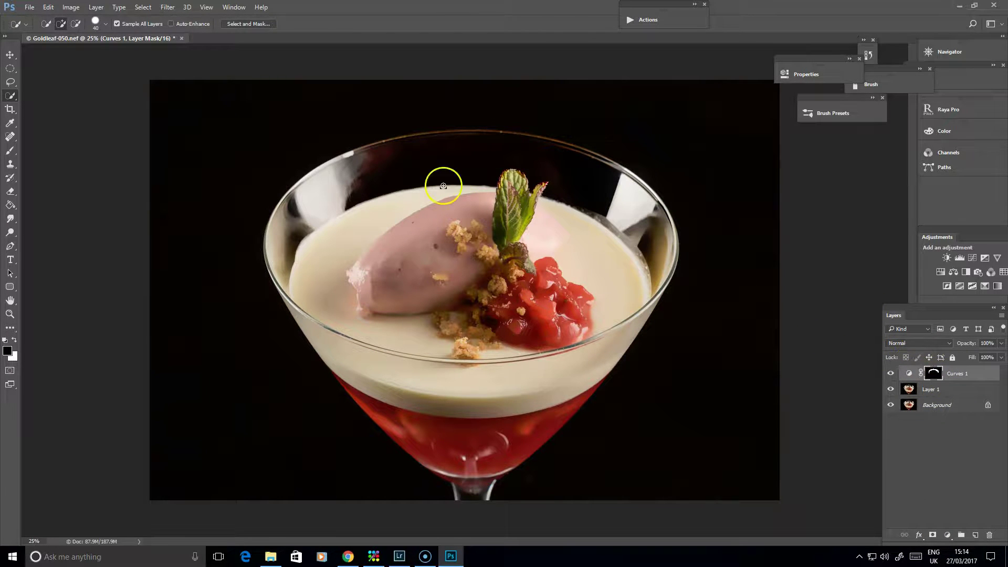
- Compare the edit by toggling the Curves 1 mask and viewing the Background layer alone
{"action": "left_click", "coordinate": [937, 374], "text": "shift"}
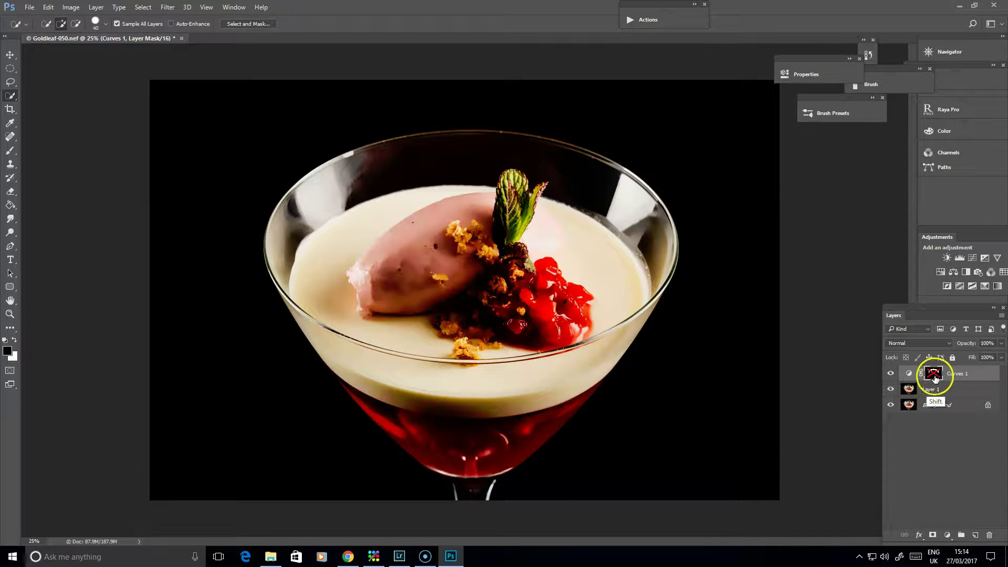
{"action": "left_click", "coordinate": [934, 373], "text": "shift"}
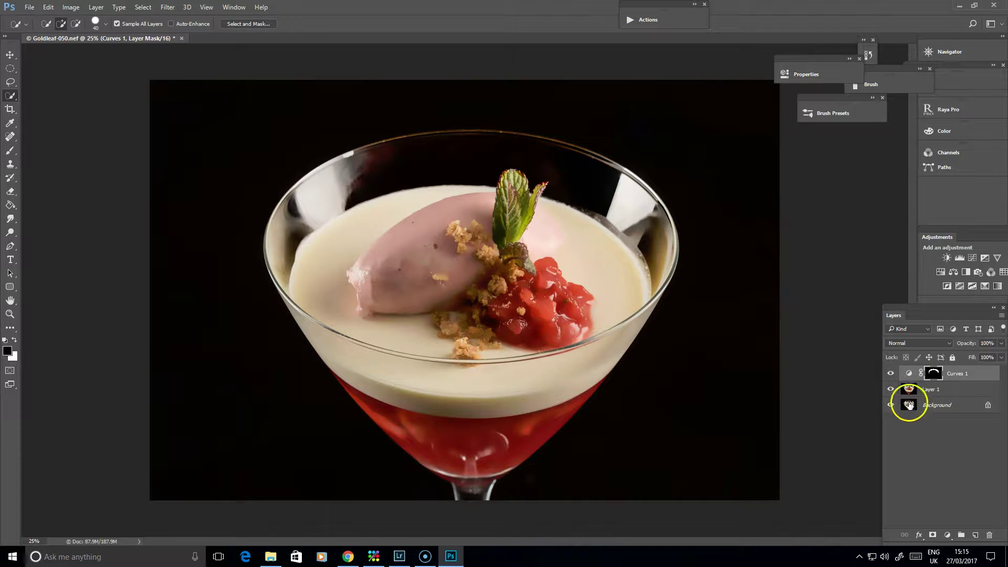
{"action": "left_click", "coordinate": [890, 404], "text": "alt"}
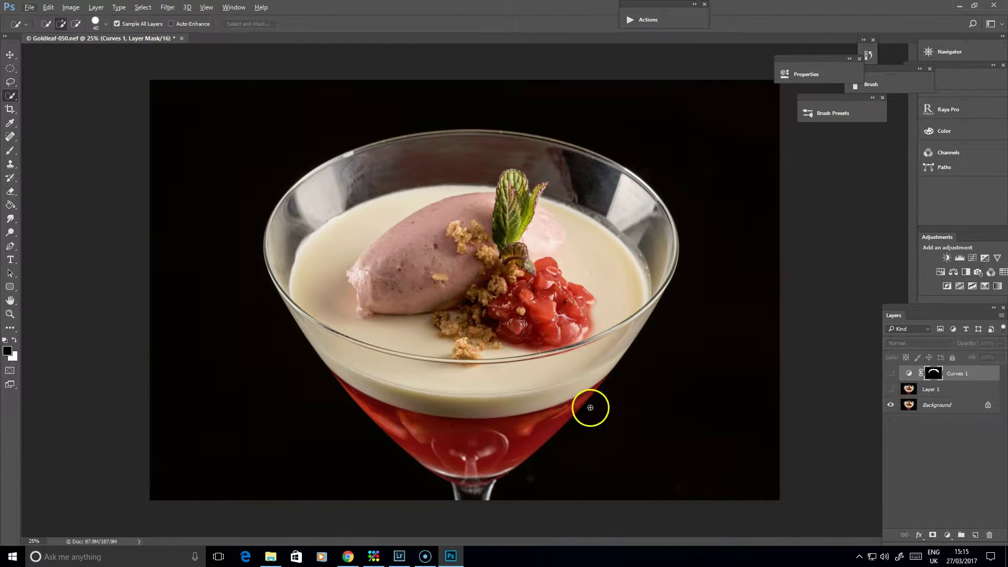
{"action": "left_click", "coordinate": [890, 405], "text": "alt"}
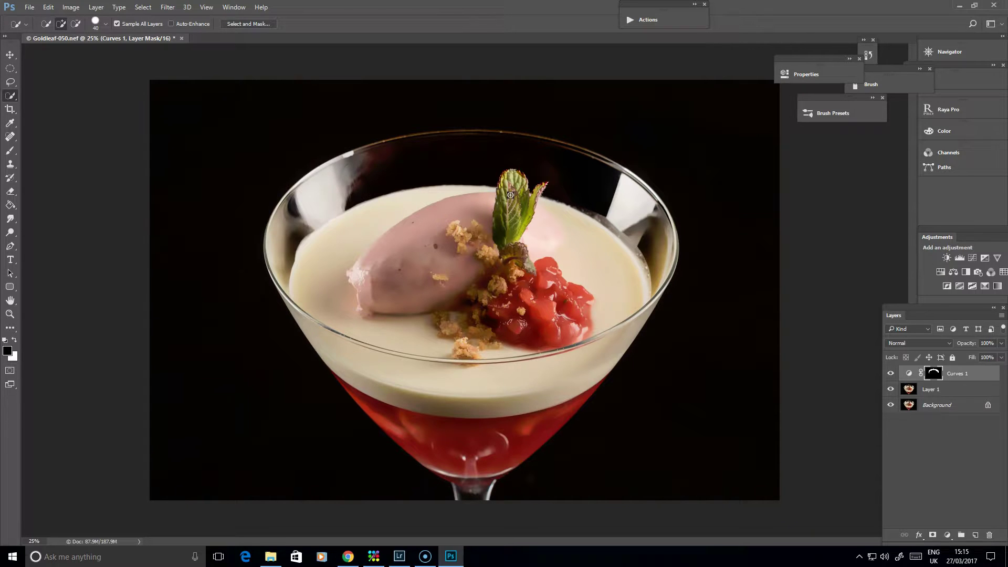
- Close the dessert document without saving and quit Photoshop
{"action": "left_click", "coordinate": [591, 196]}
{"action": "left_click", "coordinate": [994, 7]}
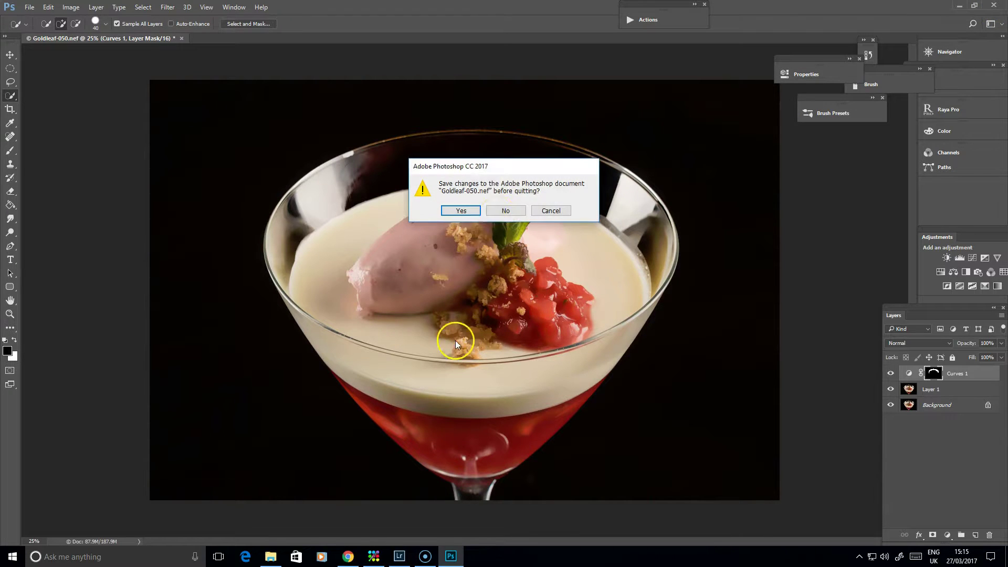
{"action": "left_click", "coordinate": [505, 210]}
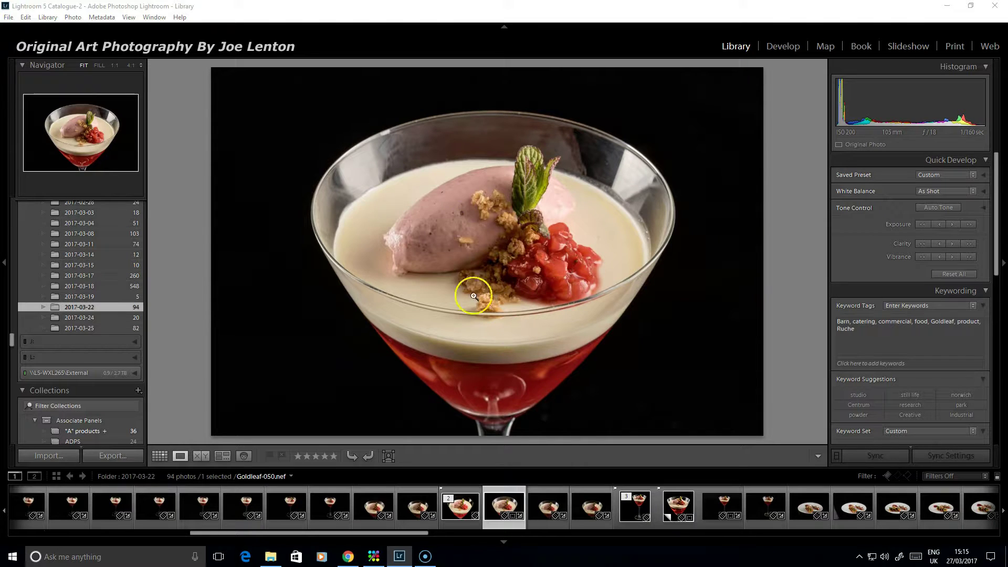
- View the original and another version in the Filmstrip, ending on Goldleaf-050-Edit.tif
{"action": "left_click", "coordinate": [460, 524]}
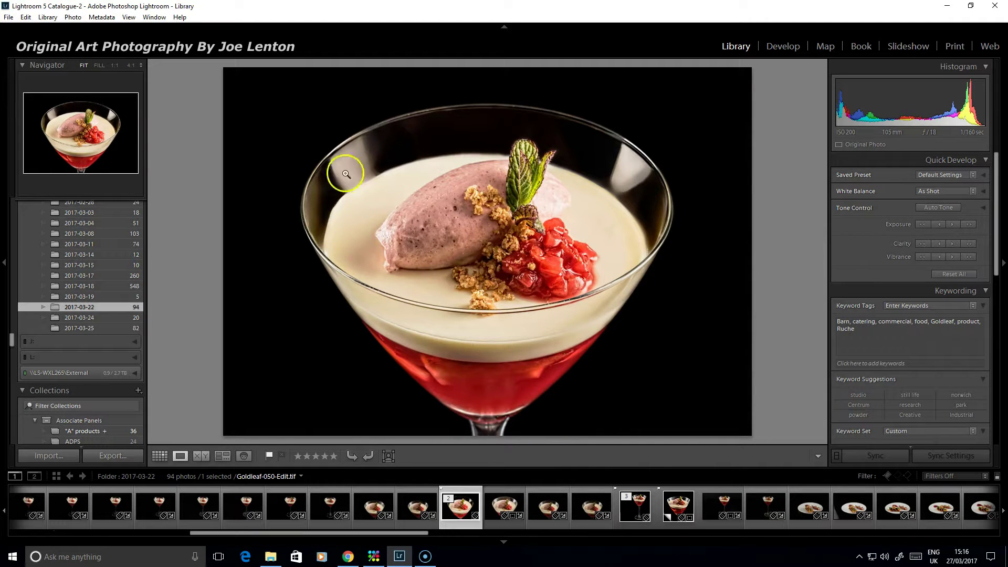
{"action": "left_click", "coordinate": [504, 525]}
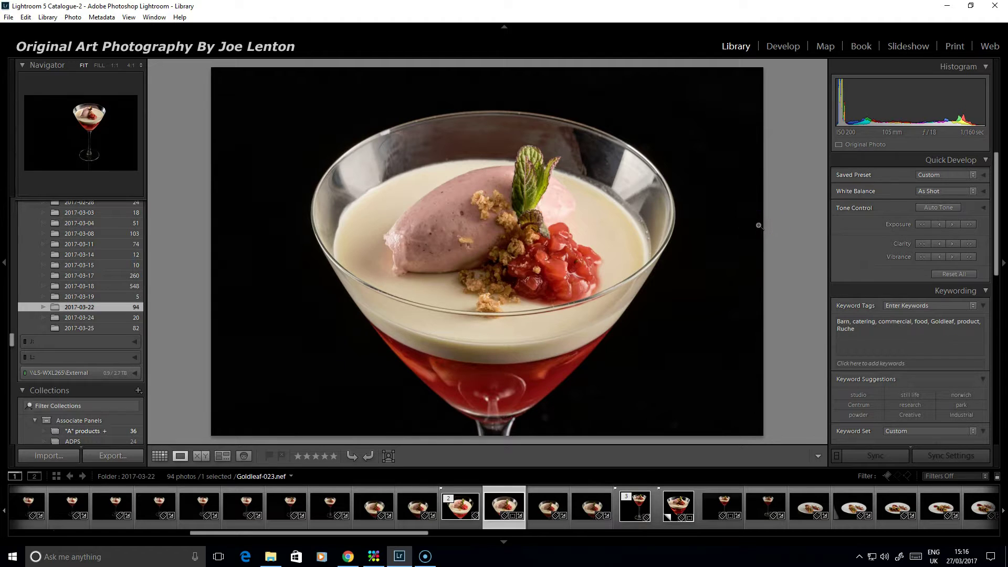
{"action": "left_click", "coordinate": [457, 522]}
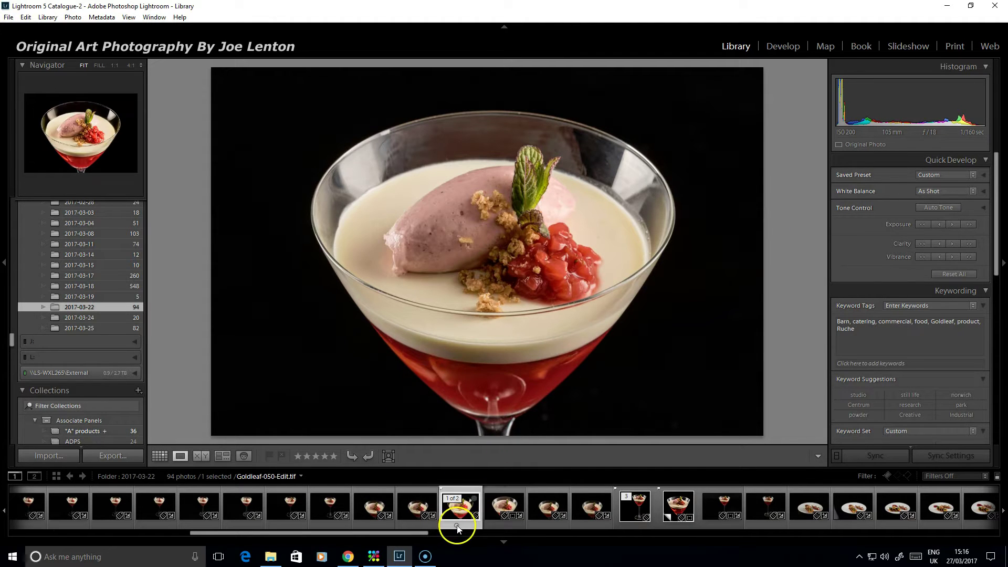